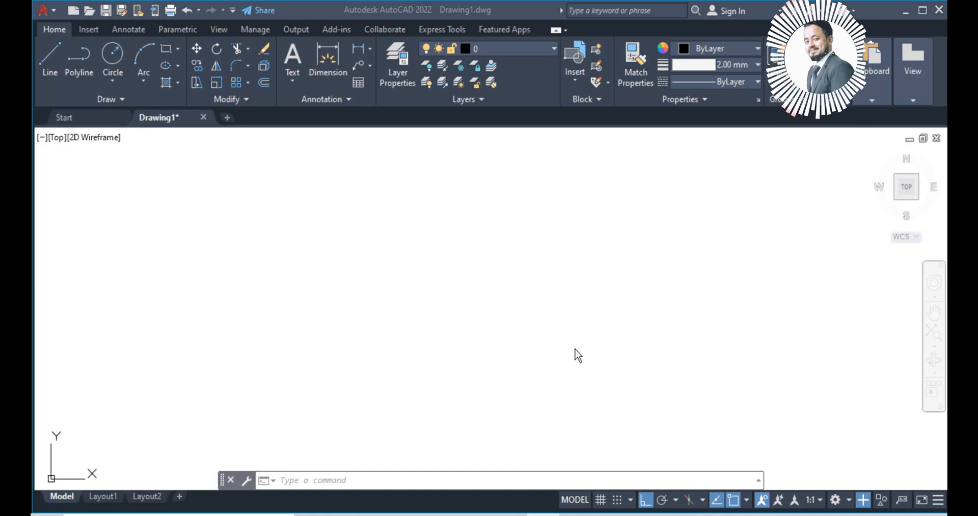
{"action": "key", "text": "l"}
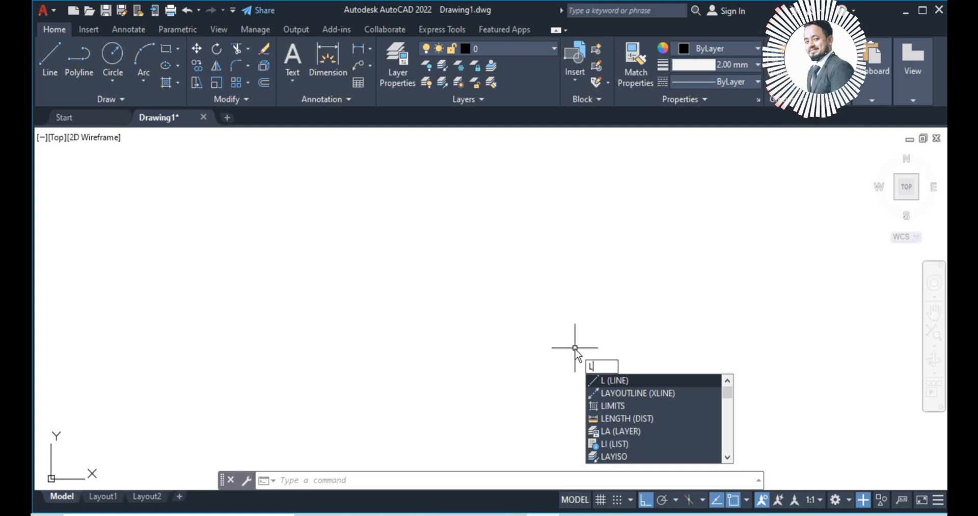
{"action": "key", "text": "space"}
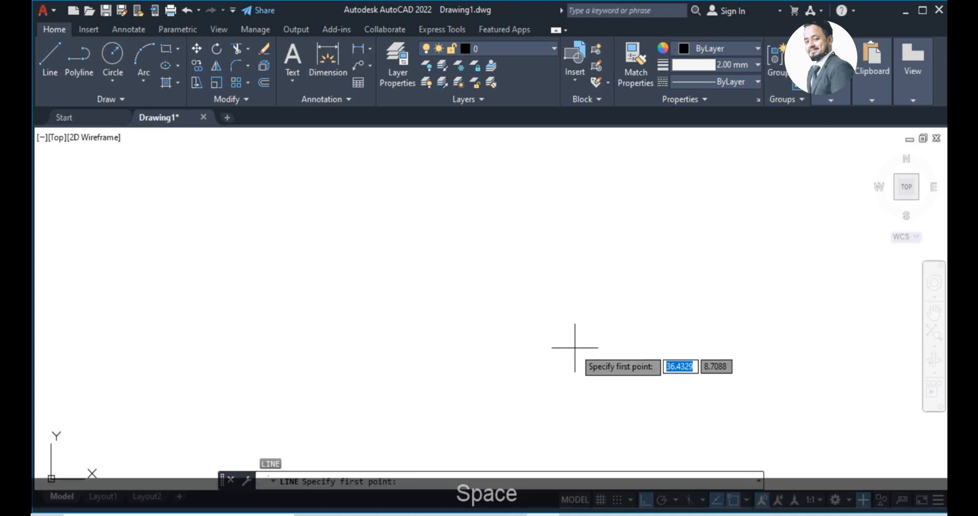
{"action": "left_click", "coordinate": [363, 268]}
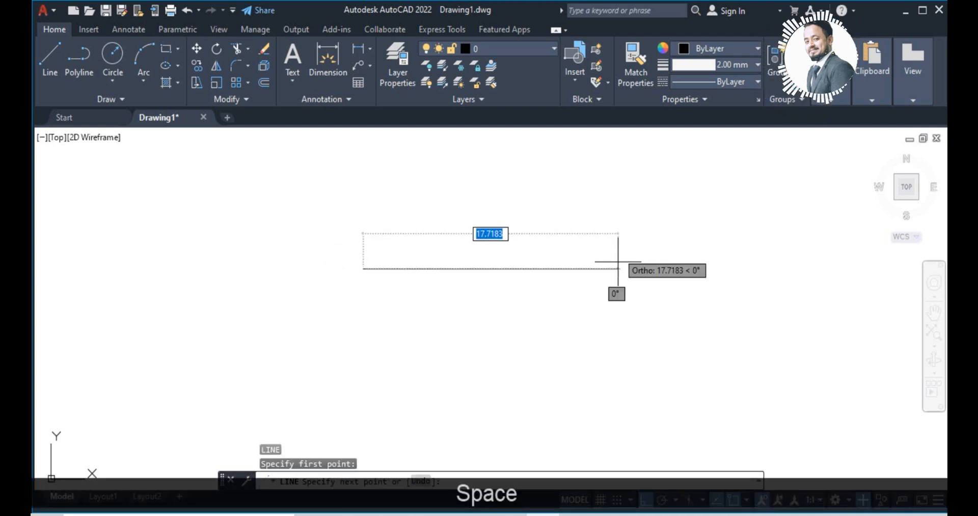
{"action": "key", "text": "Escape"}
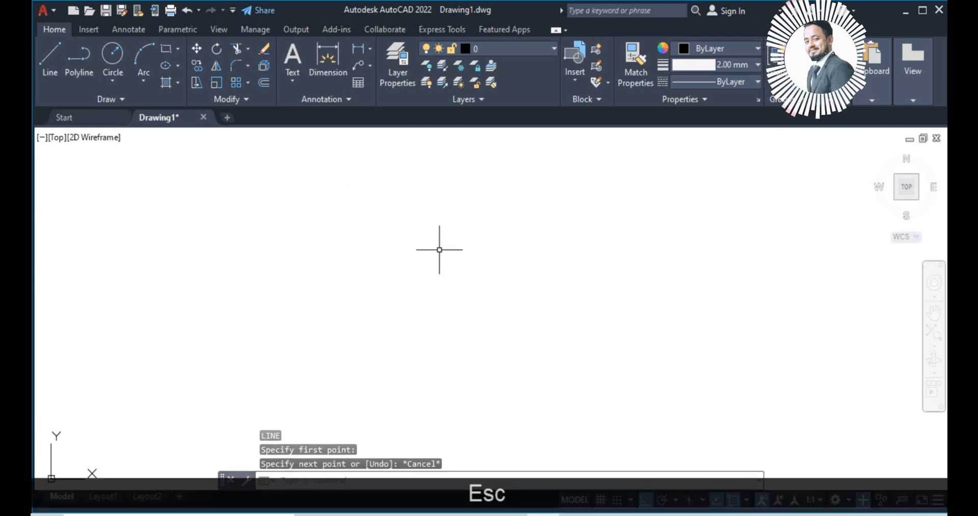
Draw a closed 10 by 10 square from four connected lines in the empty drawing
{"action": "type", "text": "L"}
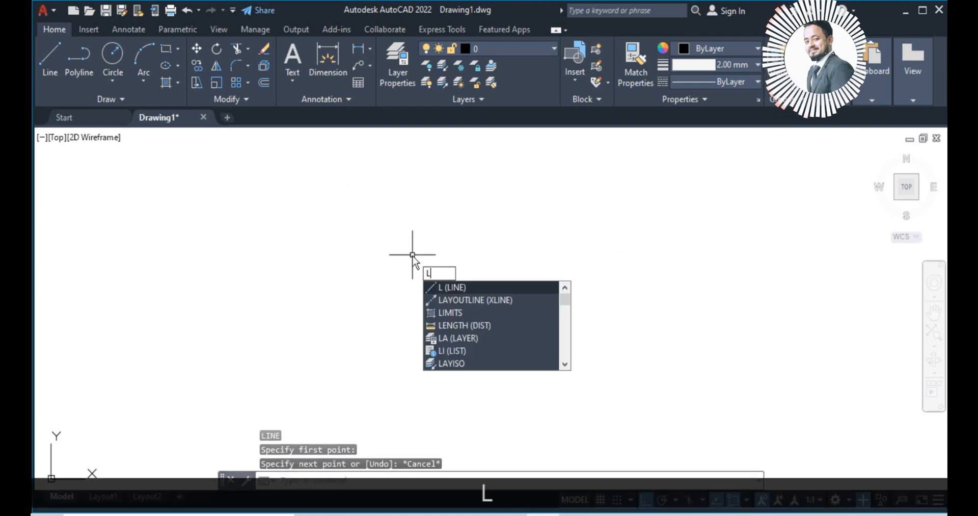
{"action": "key", "text": "space"}
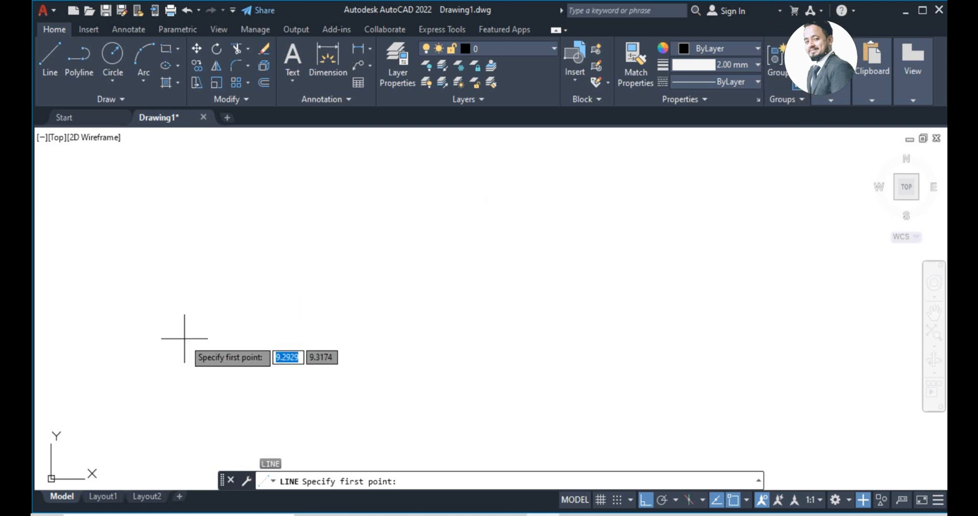
{"action": "left_click", "coordinate": [184, 338]}
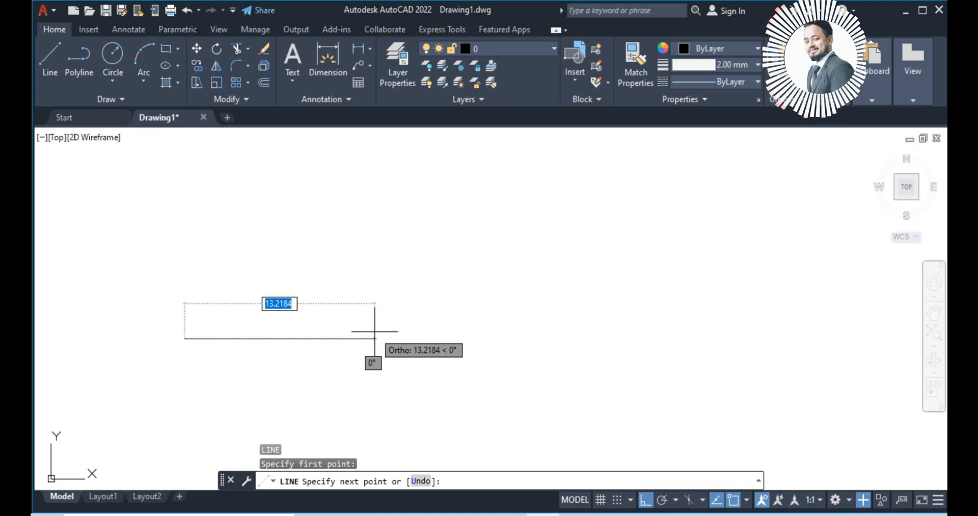
{"action": "type", "text": "10"}
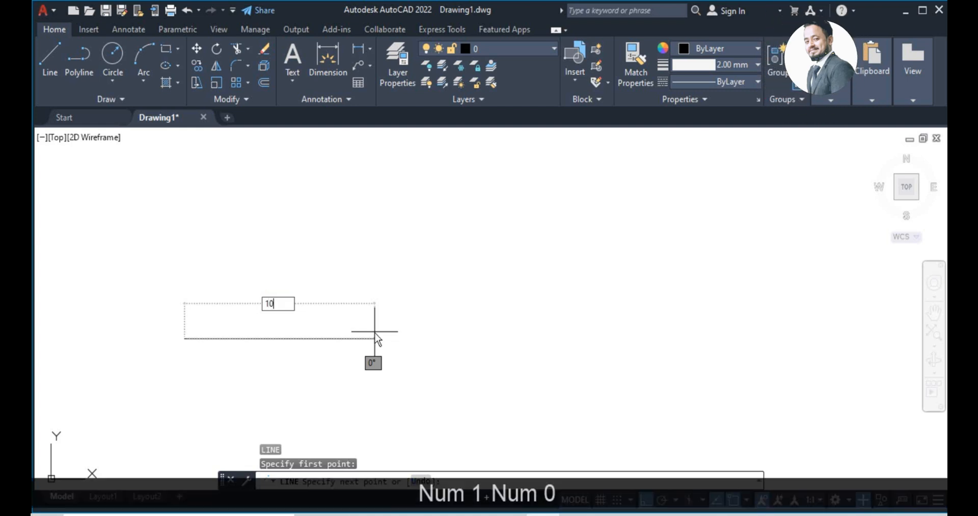
{"action": "key", "text": "Return"}
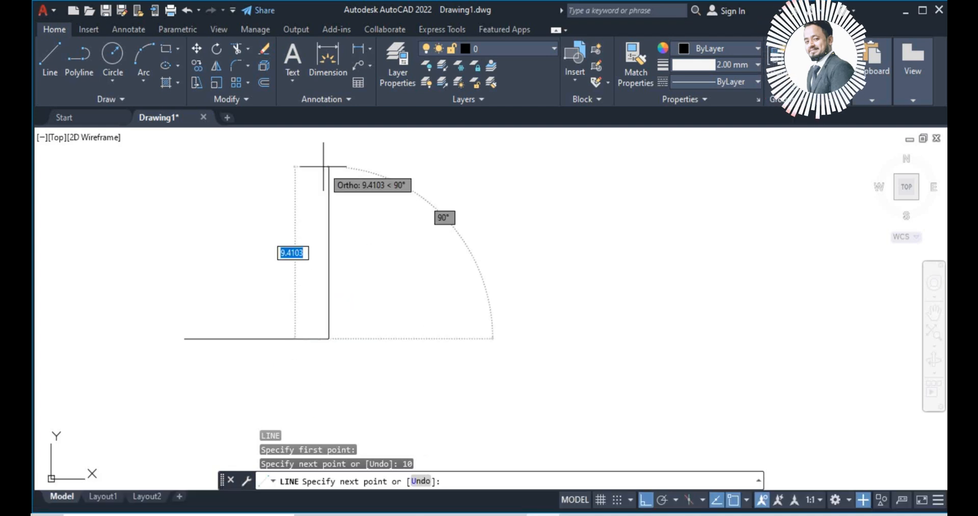
{"action": "type", "text": "10"}
{"action": "key", "text": "Return"}
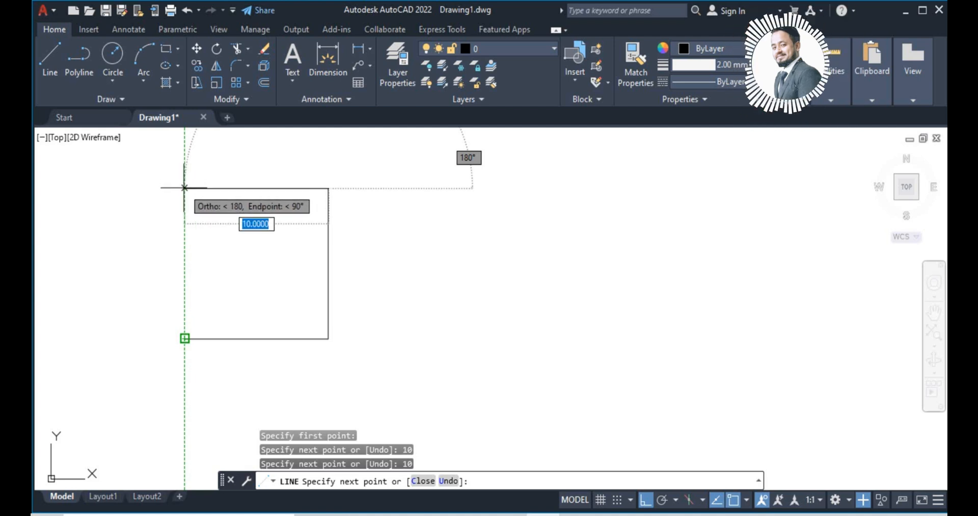
{"action": "left_click", "coordinate": [185, 187]}
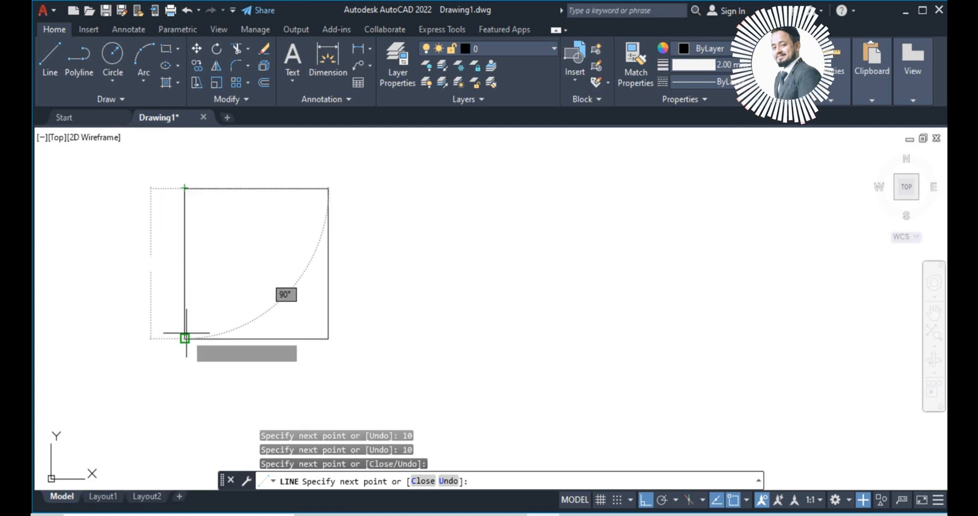
{"action": "left_click", "coordinate": [185, 338]}
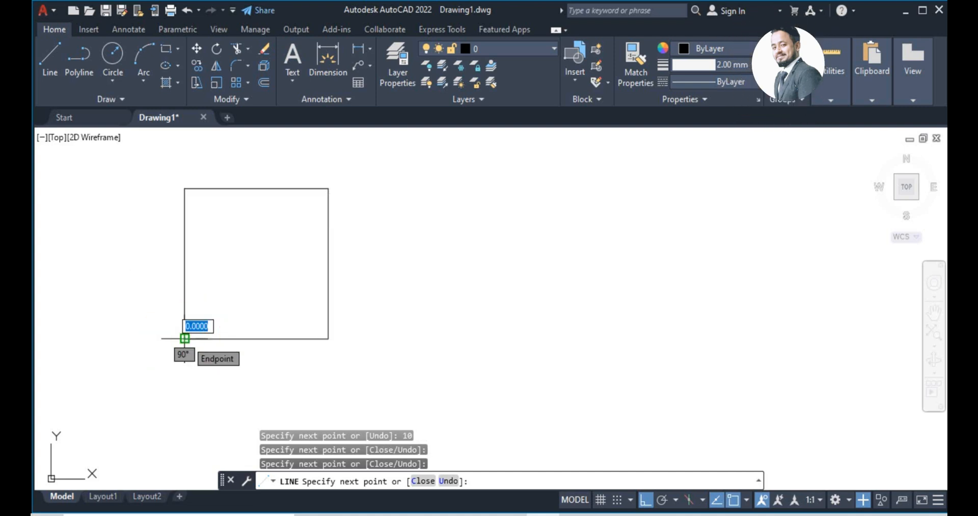
{"action": "key", "text": "Escape"}
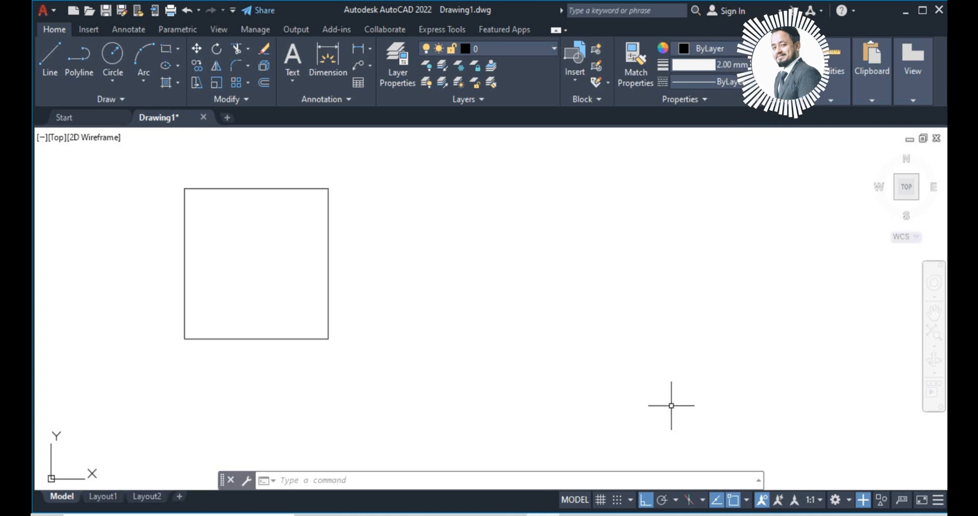
Turn off the Endpoint, Midpoint, Center, Quadrant, Intersection, Extension and Parallel object snaps
{"action": "left_click", "coordinate": [747, 500]}
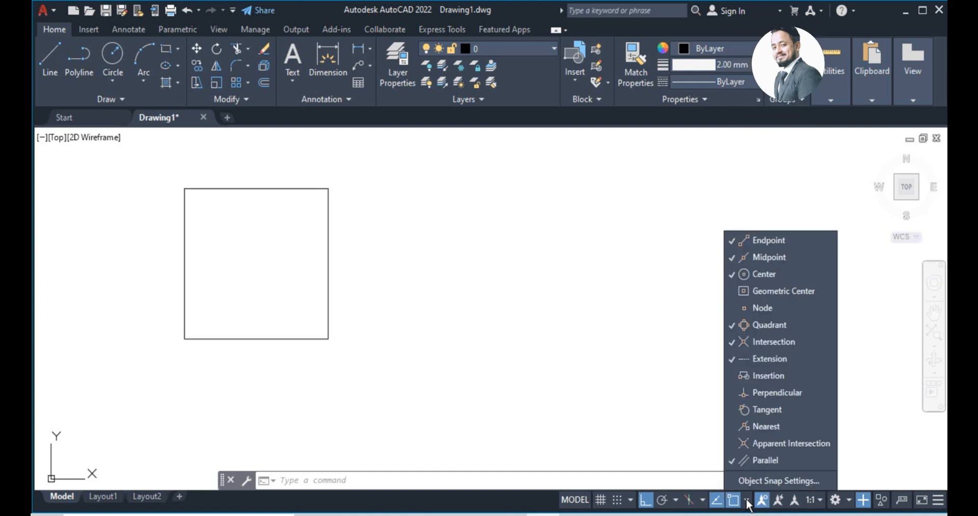
{"action": "left_click", "coordinate": [730, 240]}
{"action": "left_click", "coordinate": [730, 256]}
{"action": "left_click", "coordinate": [729, 277]}
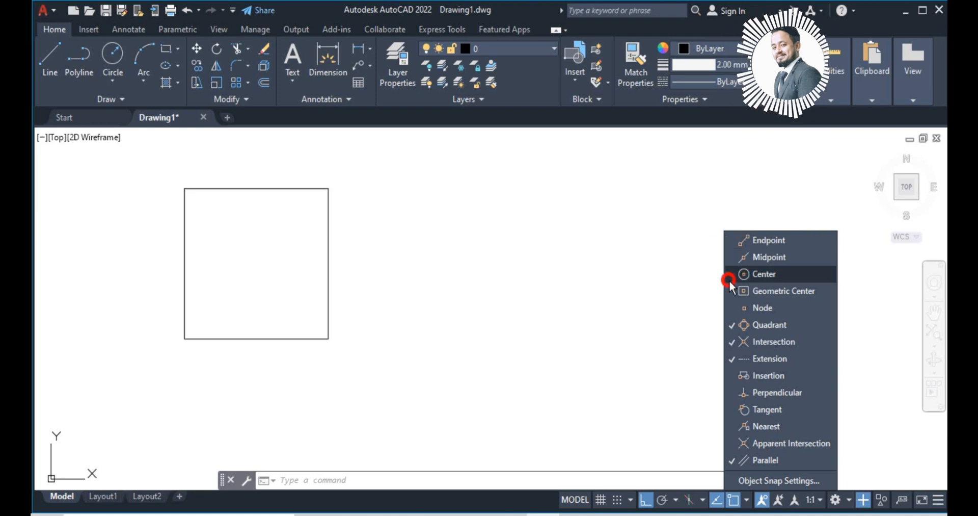
{"action": "left_click", "coordinate": [729, 326]}
{"action": "left_click", "coordinate": [730, 343]}
{"action": "left_click", "coordinate": [732, 359]}
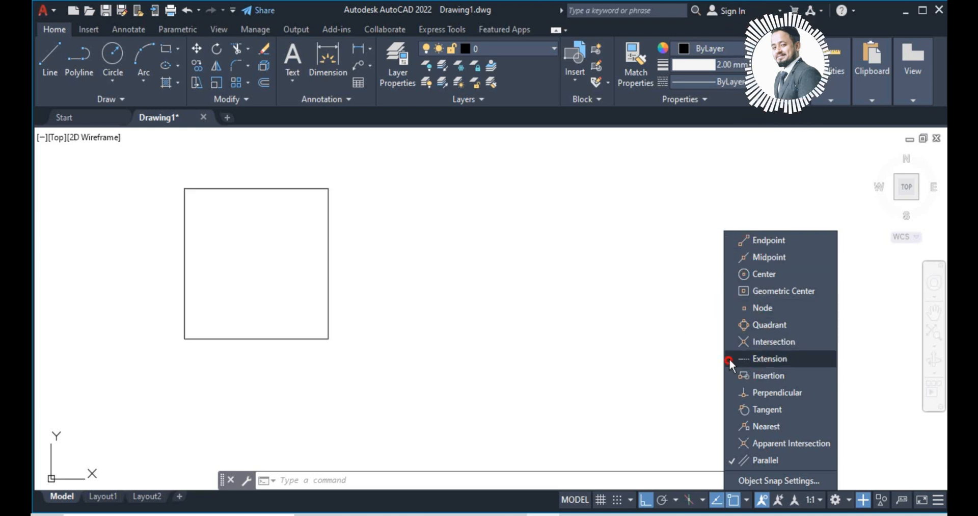
{"action": "left_click", "coordinate": [732, 460]}
{"action": "left_click", "coordinate": [537, 282]}
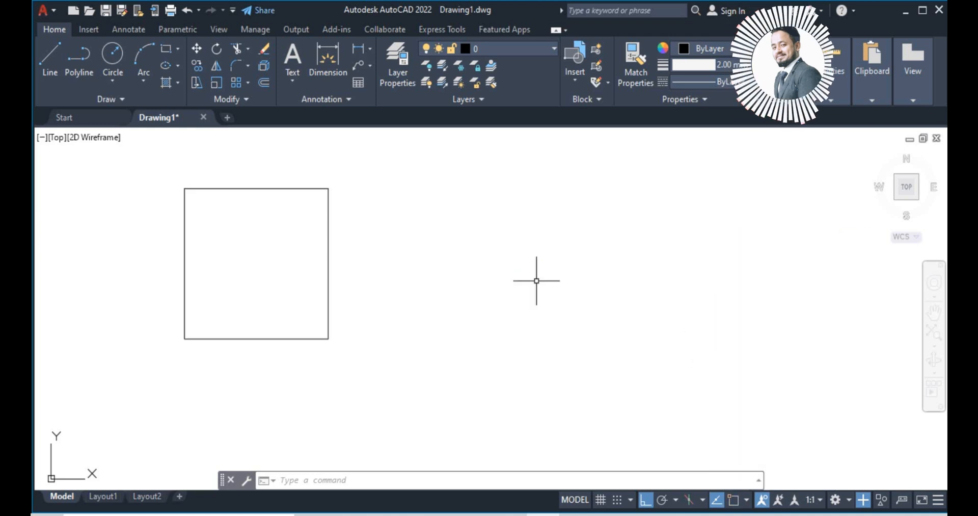
Draw a freehand horizontal line beside the square, continuing with a connected vertical line down from its far end
{"action": "type", "text": "l"}
{"action": "key", "text": "space"}
{"action": "left_click", "coordinate": [468, 240]}
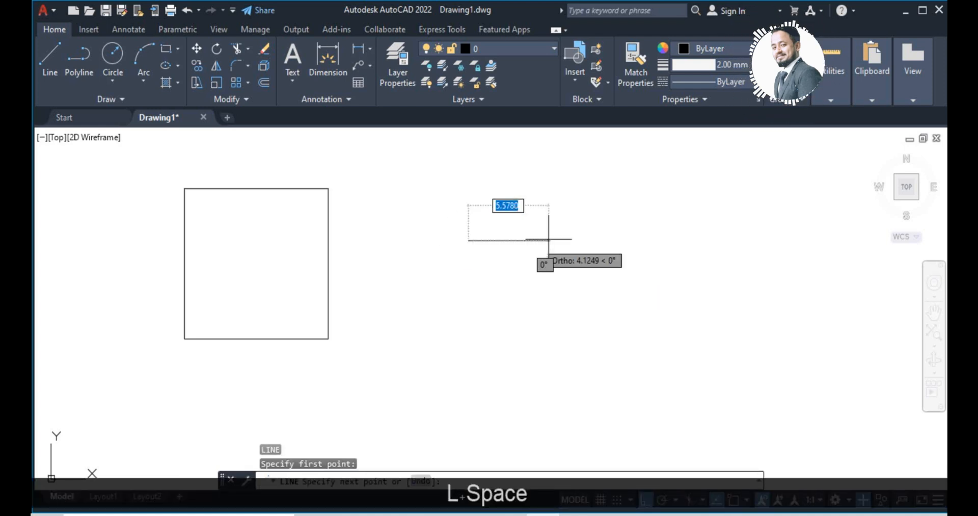
{"action": "left_click", "coordinate": [622, 238]}
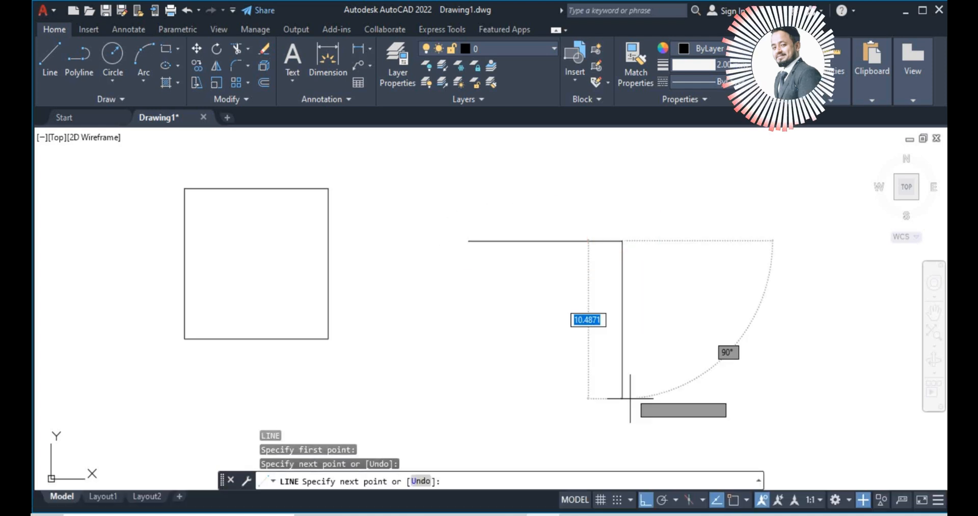
{"action": "left_click", "coordinate": [618, 364]}
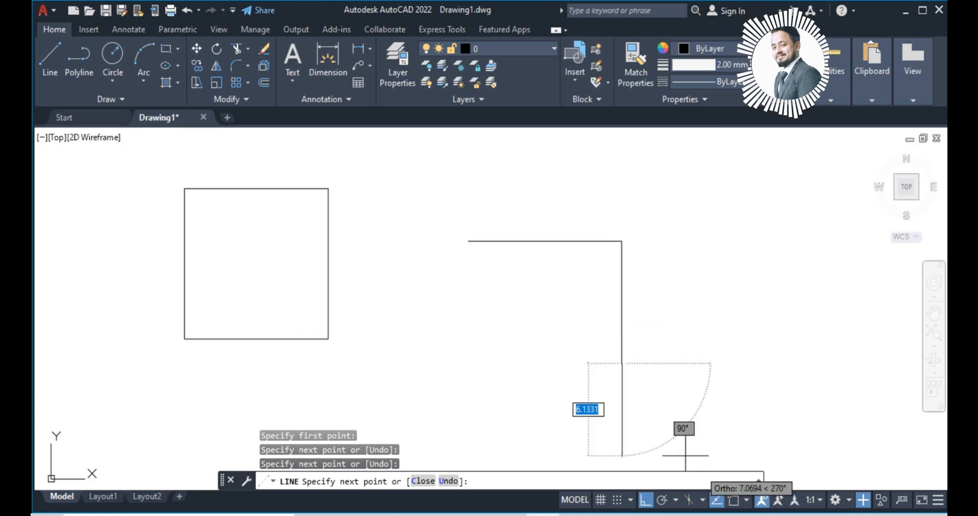
{"action": "key", "text": "Escape"}
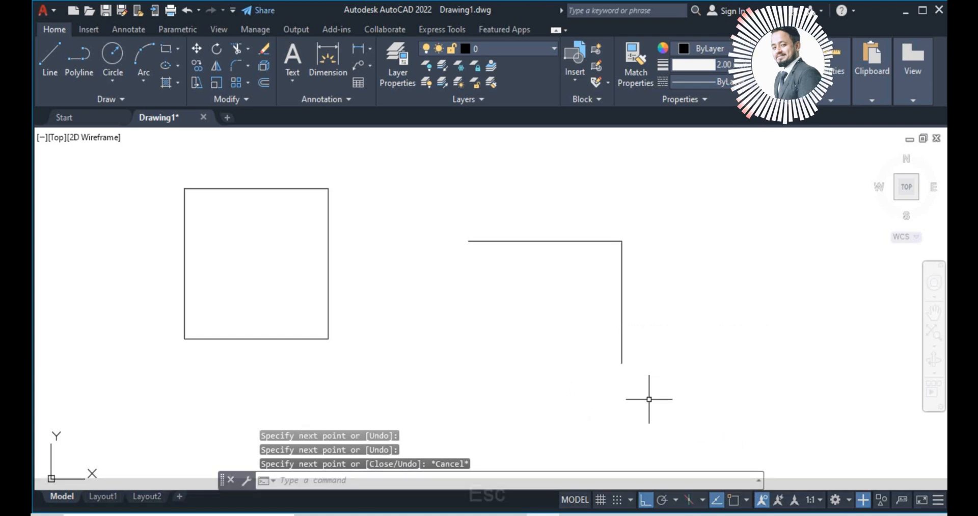
Turn on the Endpoint, Midpoint, Center, Quadrant, Intersection, Tangent and Perpendicular object snaps
{"action": "left_click", "coordinate": [745, 499]}
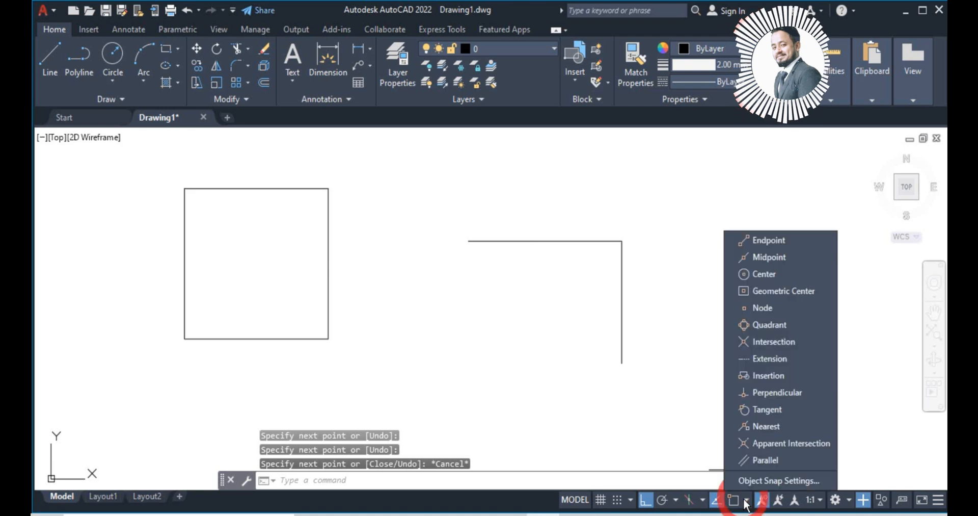
{"action": "left_click", "coordinate": [735, 240]}
{"action": "left_click", "coordinate": [733, 258]}
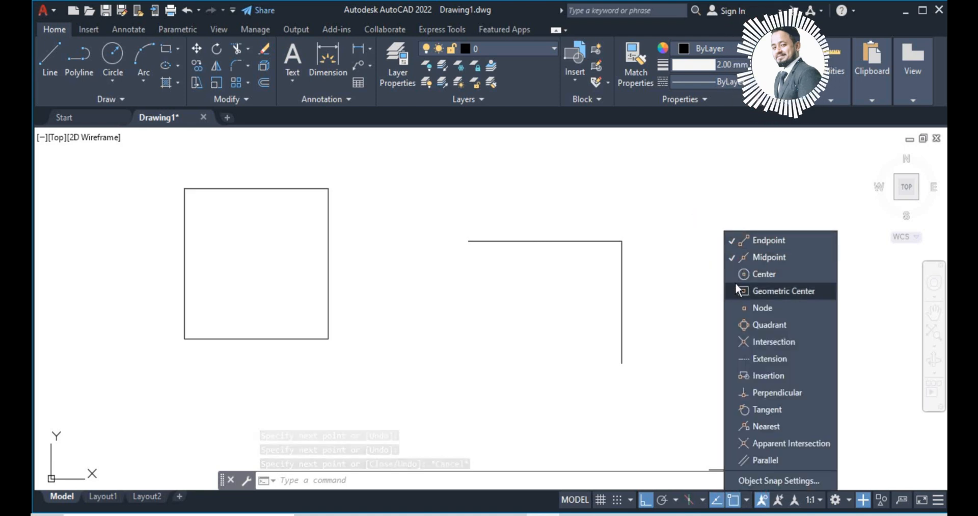
{"action": "left_click", "coordinate": [733, 275]}
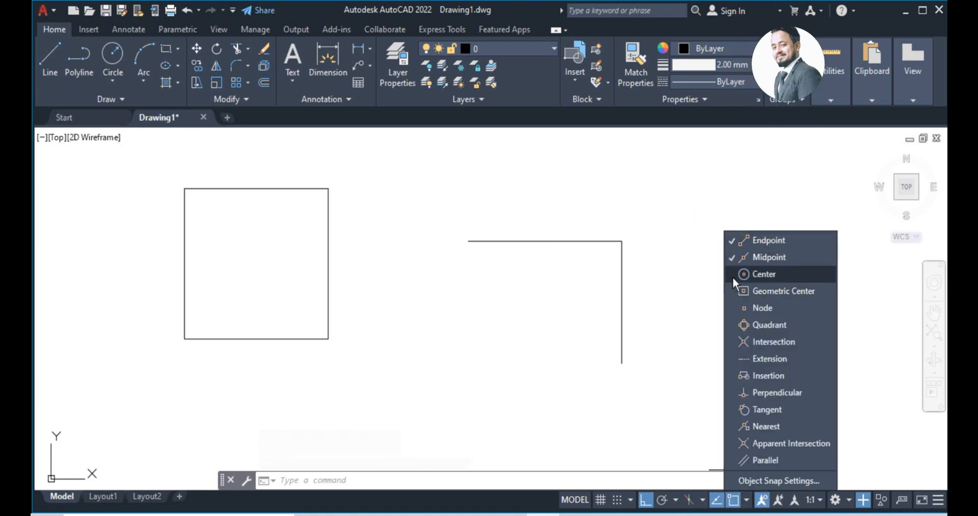
{"action": "left_click", "coordinate": [731, 323]}
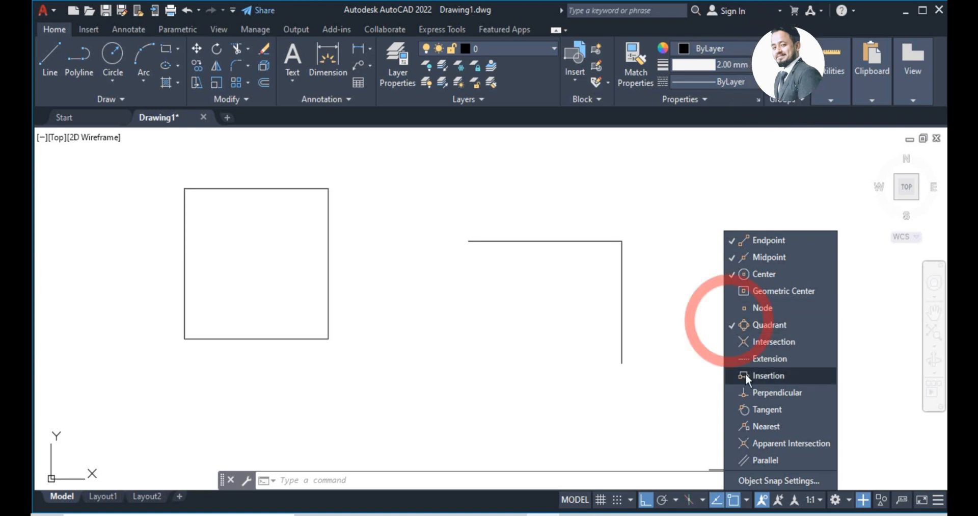
{"action": "left_click", "coordinate": [735, 343]}
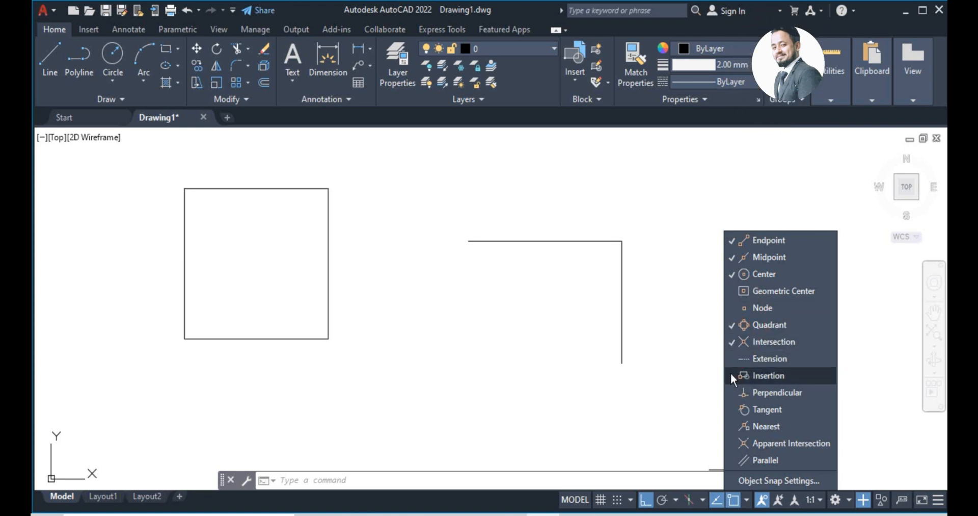
{"action": "left_click", "coordinate": [728, 407]}
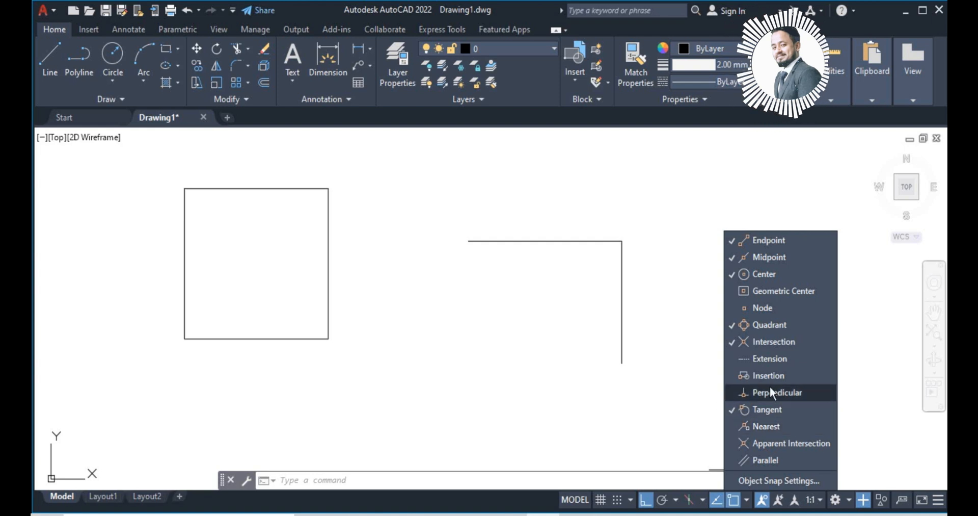
{"action": "left_click", "coordinate": [736, 392]}
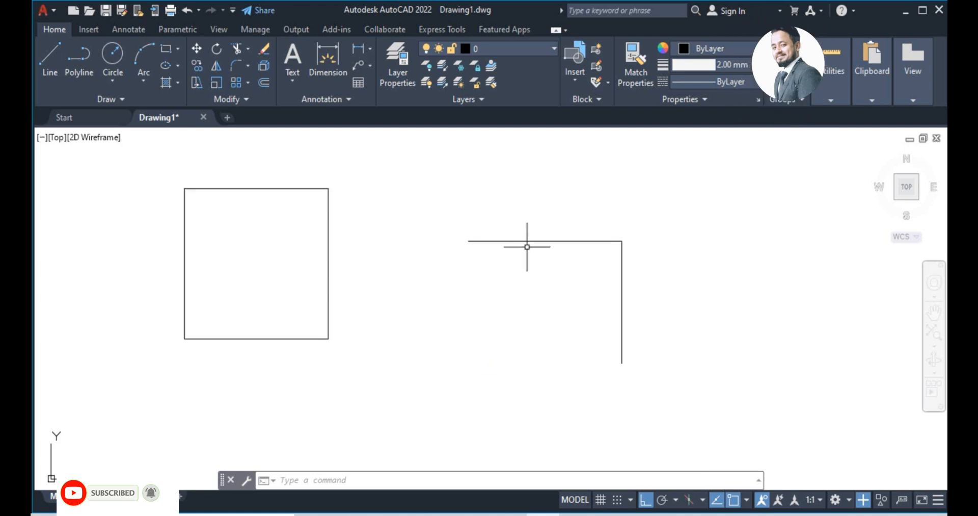
Delete the connected horizontal and vertical lines beside the square
{"action": "left_click", "coordinate": [567, 240]}
{"action": "key", "text": "Delete"}
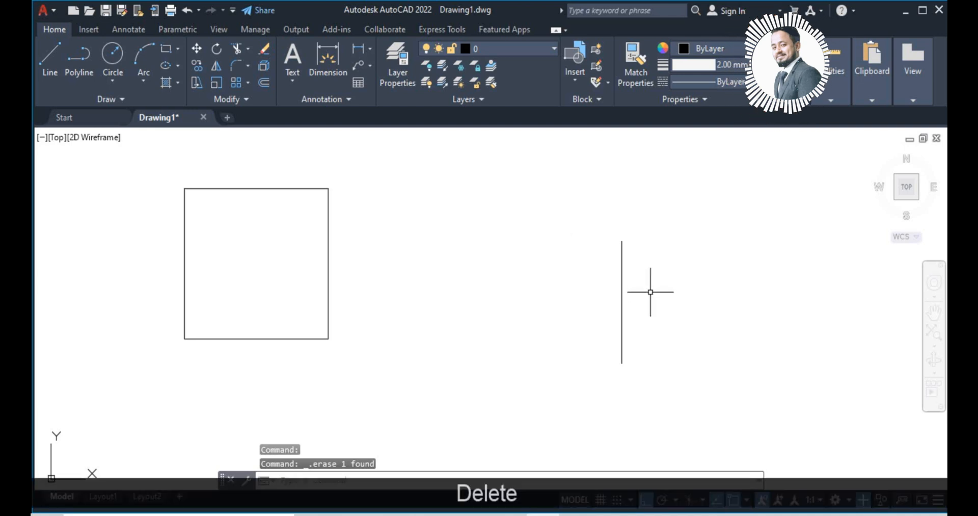
{"action": "left_click", "coordinate": [620, 277]}
{"action": "key", "text": "Delete"}
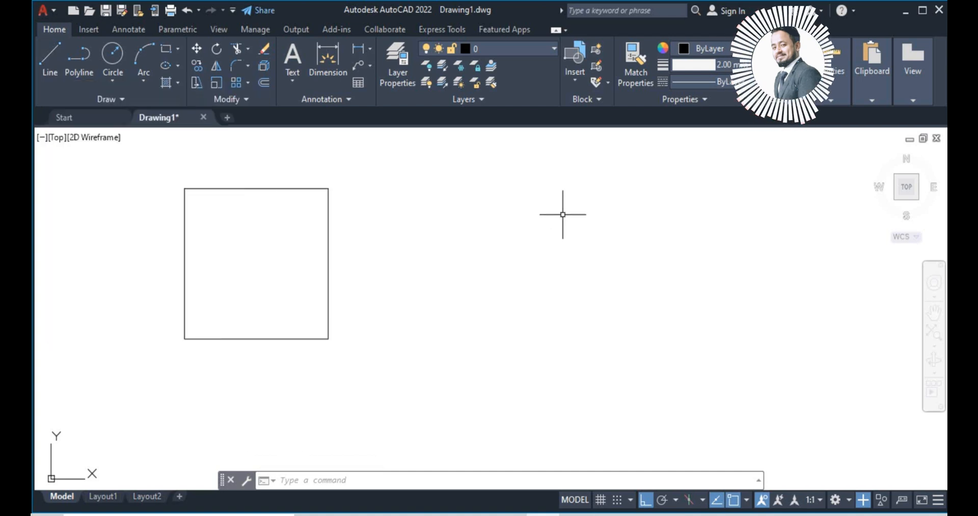
{"action": "left_click", "coordinate": [549, 197]}
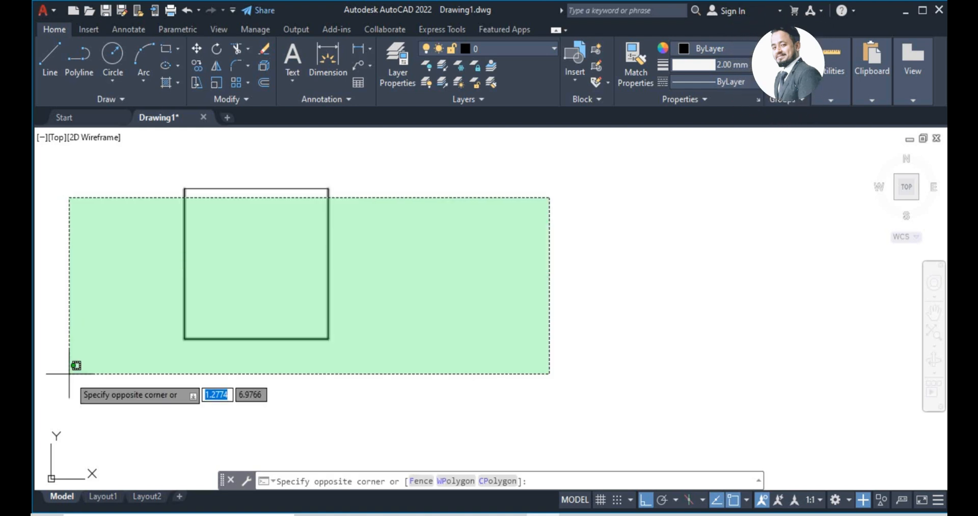
{"action": "left_click", "coordinate": [428, 248]}
{"action": "left_click", "coordinate": [141, 168]}
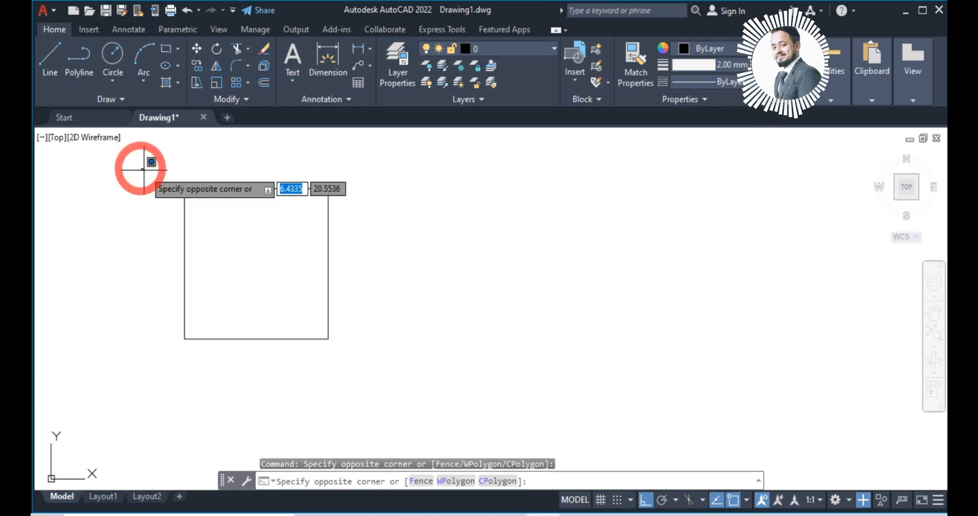
{"action": "left_click", "coordinate": [206, 173]}
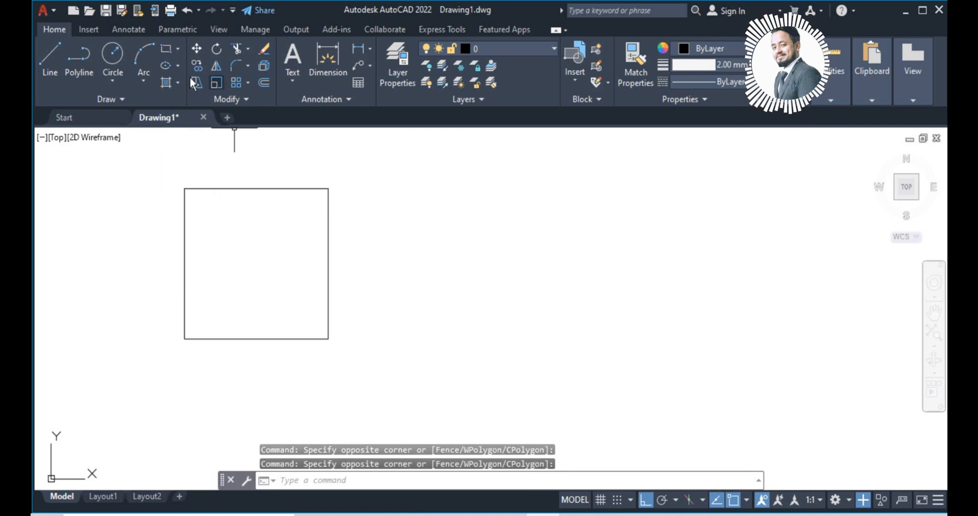
Draw a 10 by 10 square as a single polyline beside the existing square, ending at its start point
{"action": "left_click", "coordinate": [78, 69]}
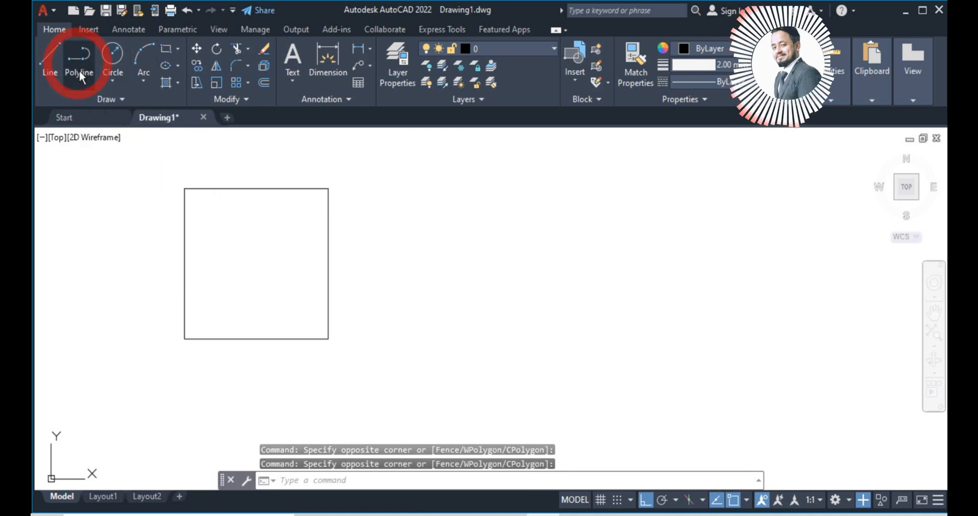
{"action": "left_click", "coordinate": [449, 189]}
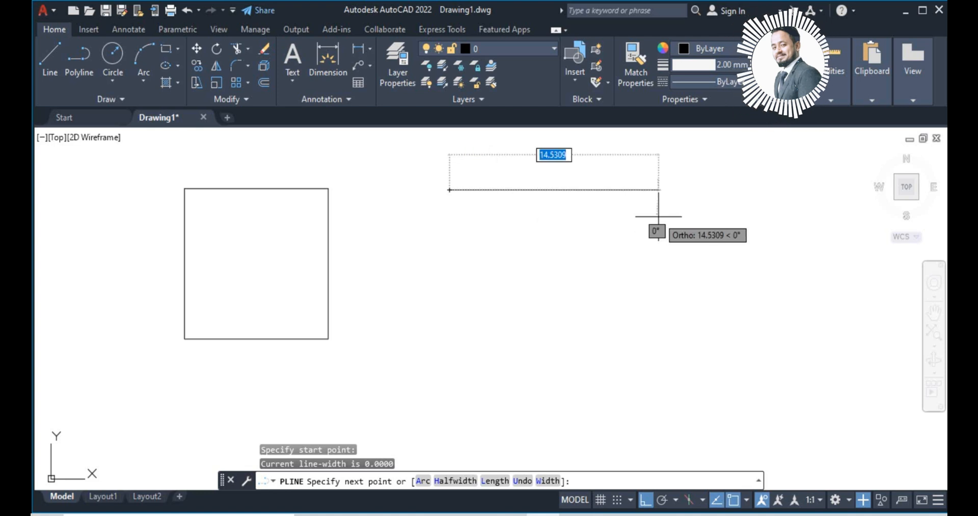
{"action": "type", "text": "10"}
{"action": "key", "text": "Return"}
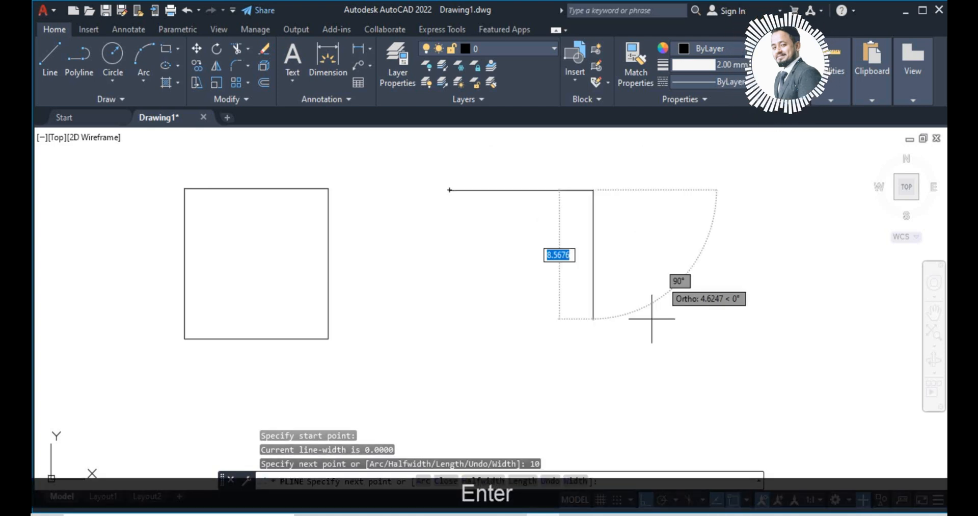
{"action": "type", "text": "10"}
{"action": "key", "text": "Return"}
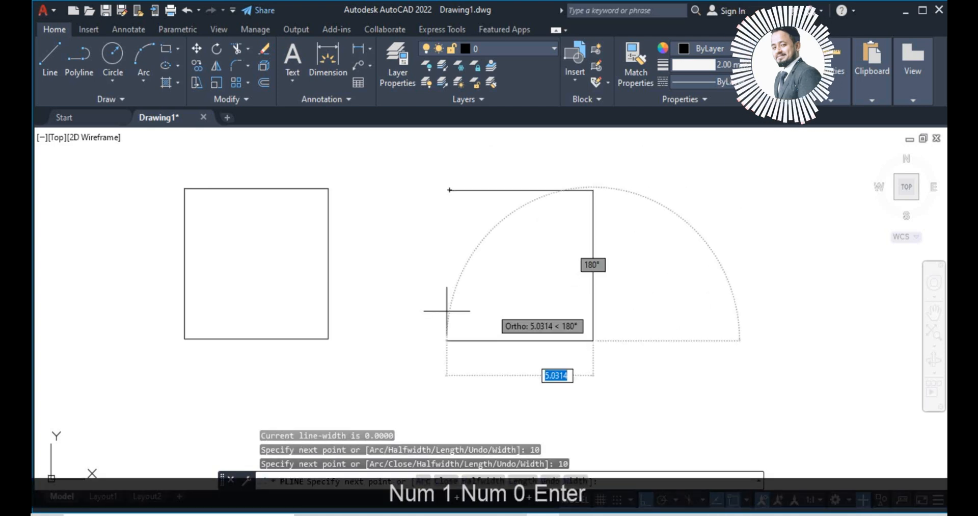
{"action": "type", "text": "1"}
{"action": "key", "text": "Return"}
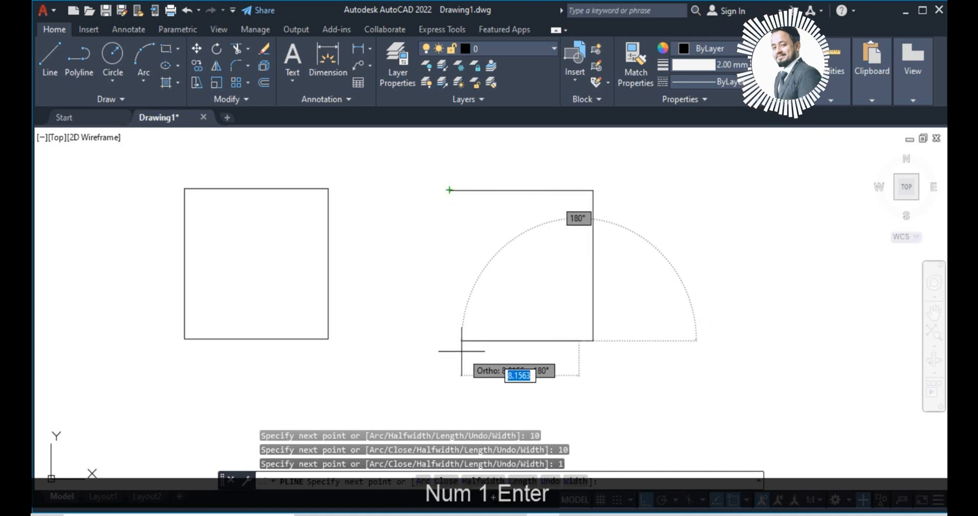
{"action": "left_click", "coordinate": [449, 340]}
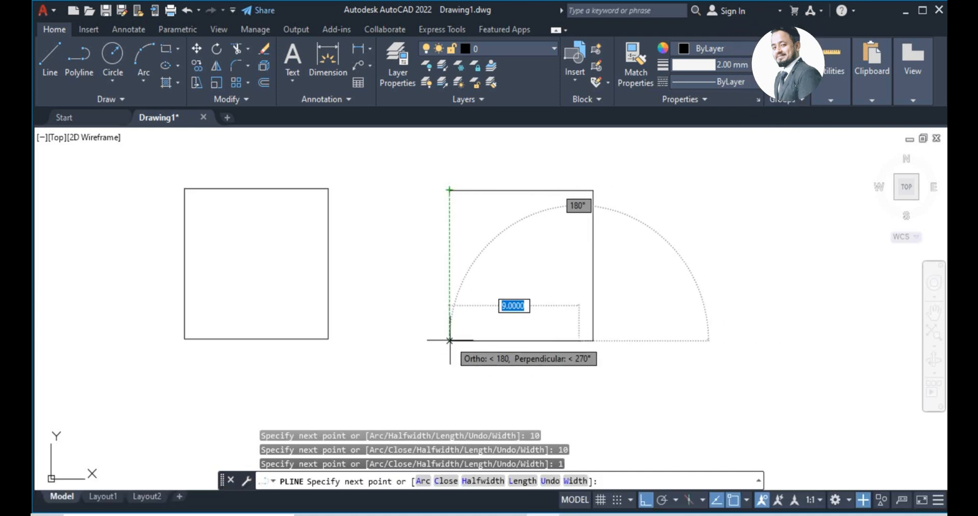
{"action": "left_click", "coordinate": [449, 190]}
{"action": "key", "text": "Escape"}
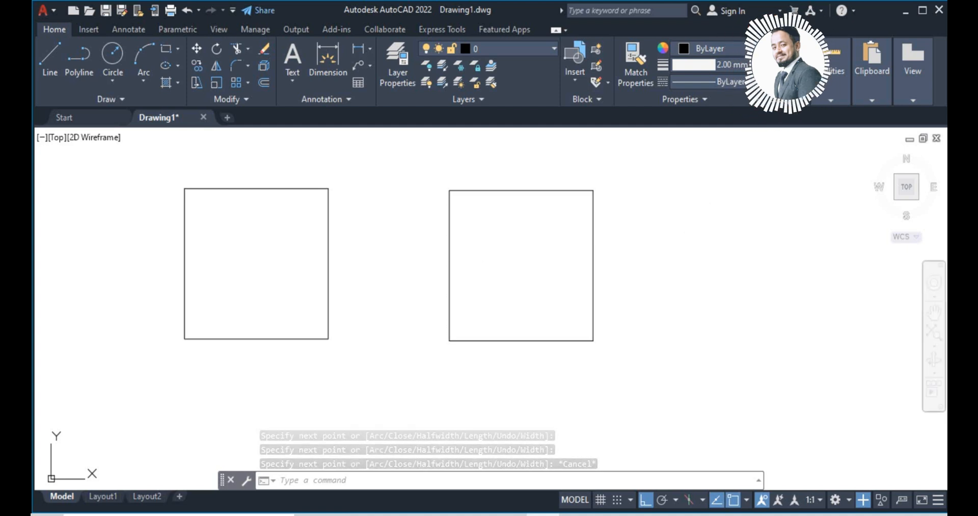
Select a side of the line-drawn square and of the polyline square in turn to compare how each object is selected
{"action": "left_click", "coordinate": [256, 188]}
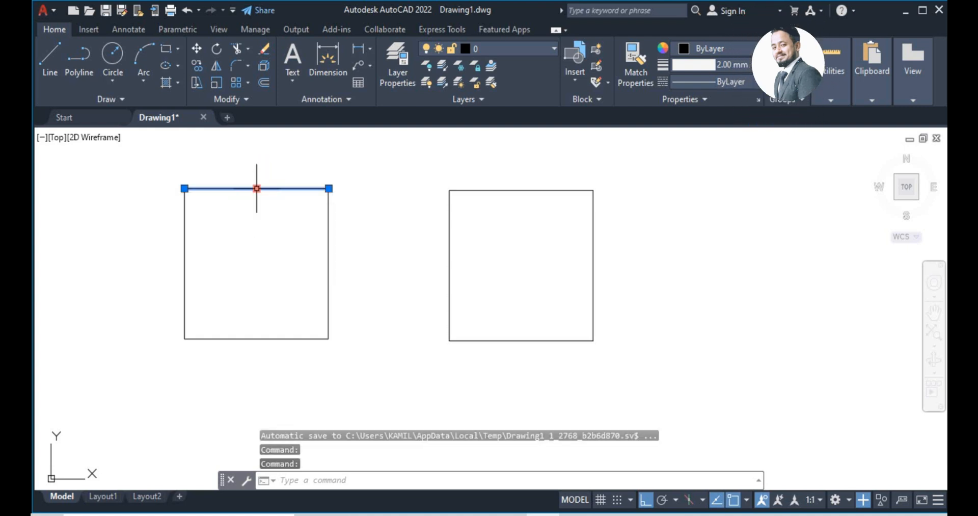
{"action": "left_click", "coordinate": [332, 253]}
{"action": "left_click", "coordinate": [322, 250]}
{"action": "key", "text": "Escape"}
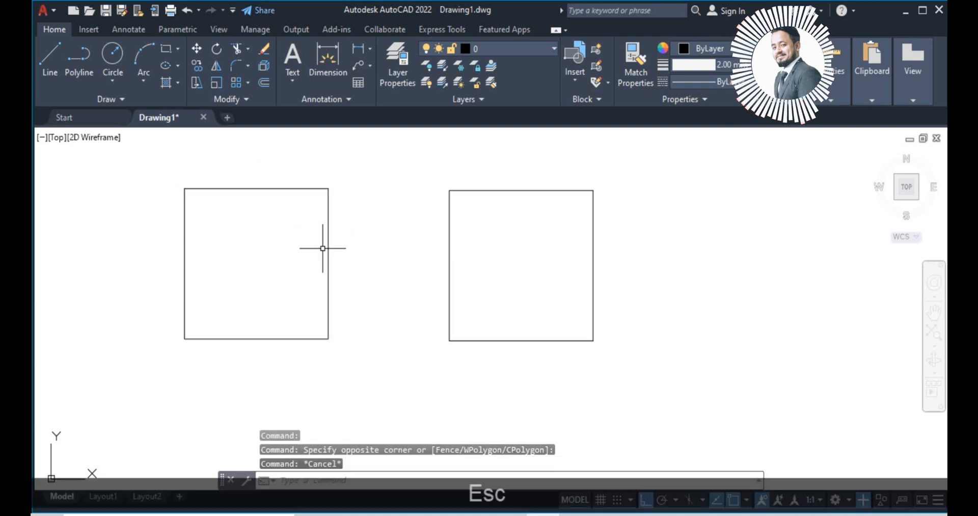
{"action": "left_click", "coordinate": [458, 191]}
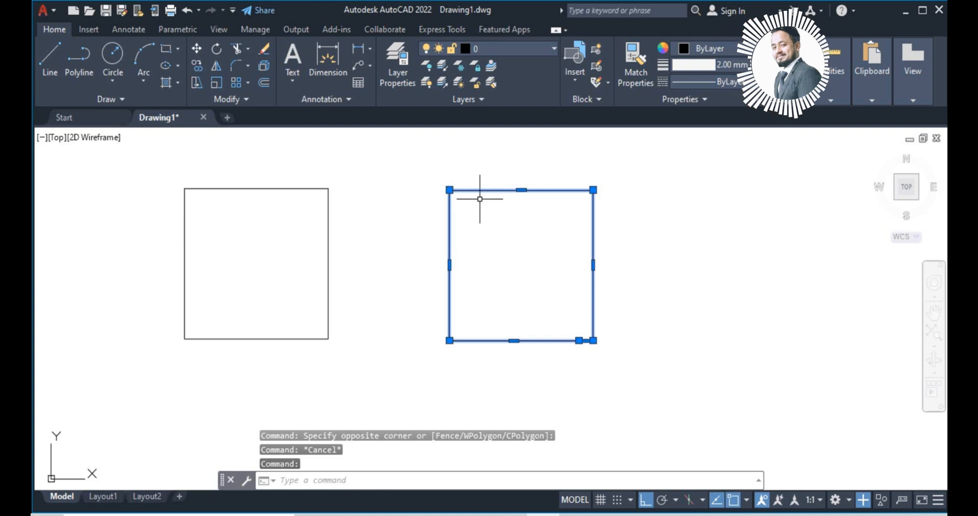
{"action": "key", "text": "Escape"}
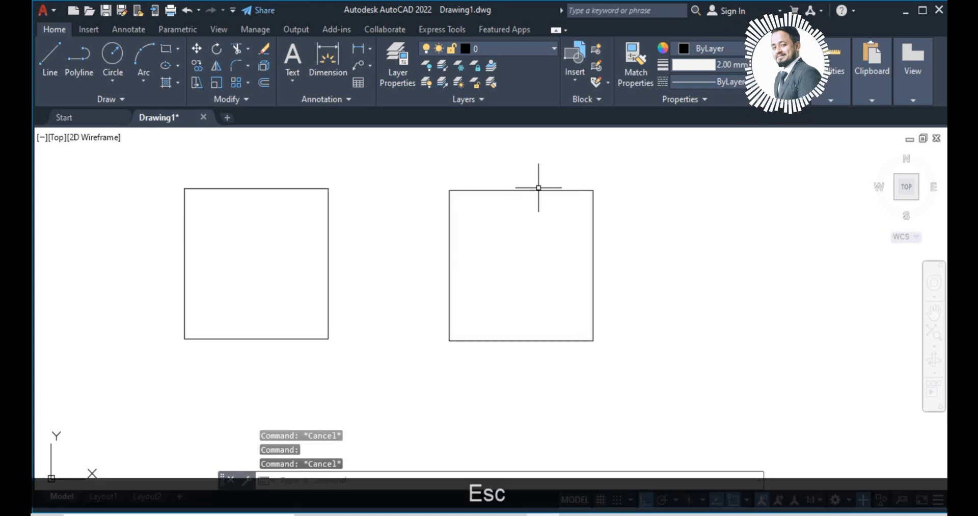
{"action": "left_click", "coordinate": [522, 189]}
{"action": "mouse_move", "coordinate": [522, 190]}
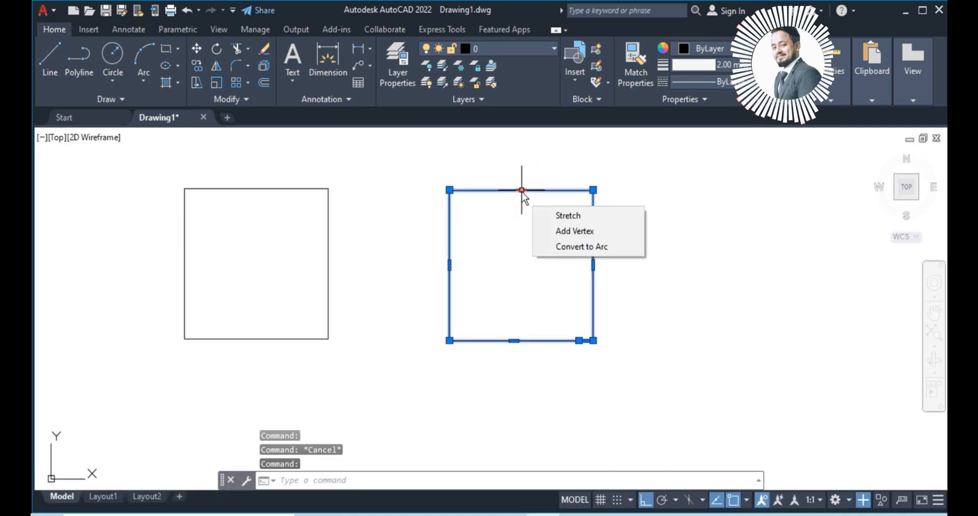
{"action": "key", "text": "Escape"}
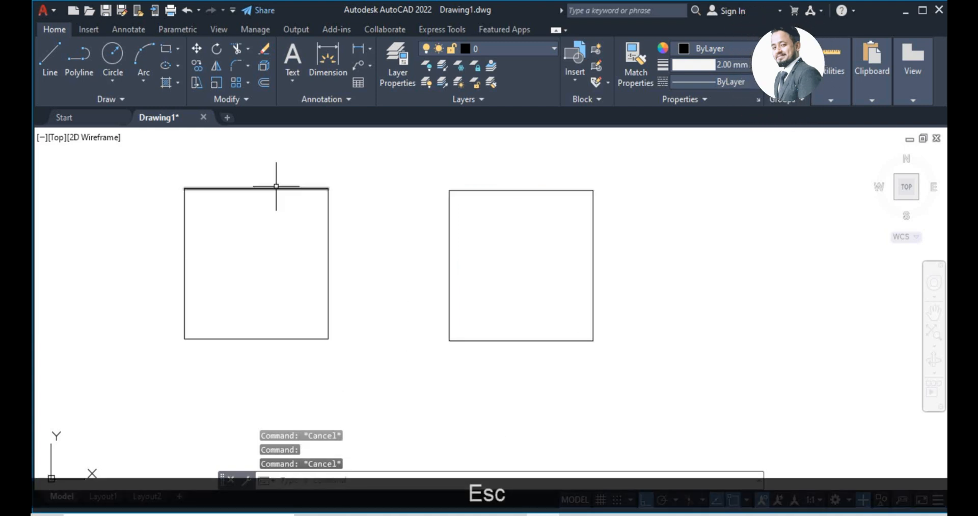
{"action": "left_click", "coordinate": [275, 186]}
{"action": "key", "text": "Escape"}
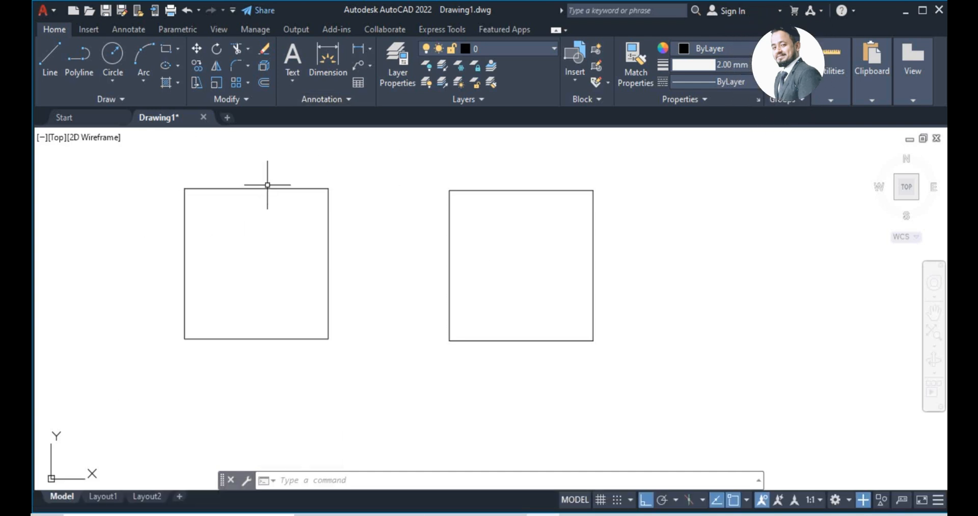
{"action": "left_click", "coordinate": [261, 189]}
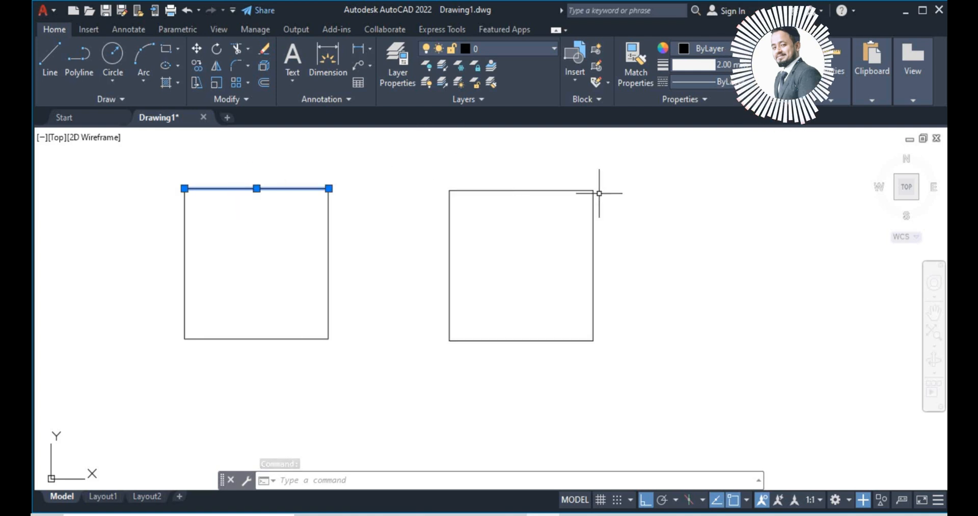
{"action": "left_click", "coordinate": [578, 191]}
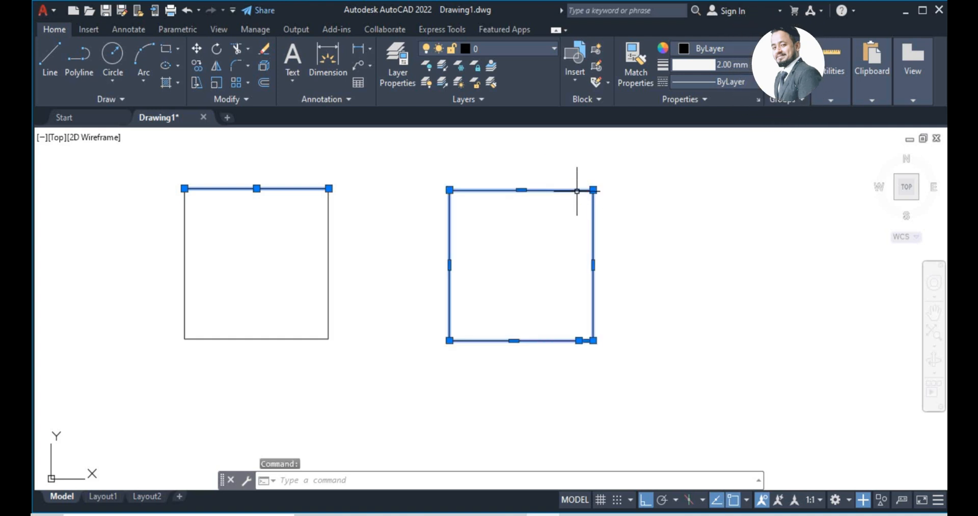
{"action": "key", "text": "Escape"}
Delete both squares from the drawing with a window selection
{"action": "left_click", "coordinate": [134, 152]}
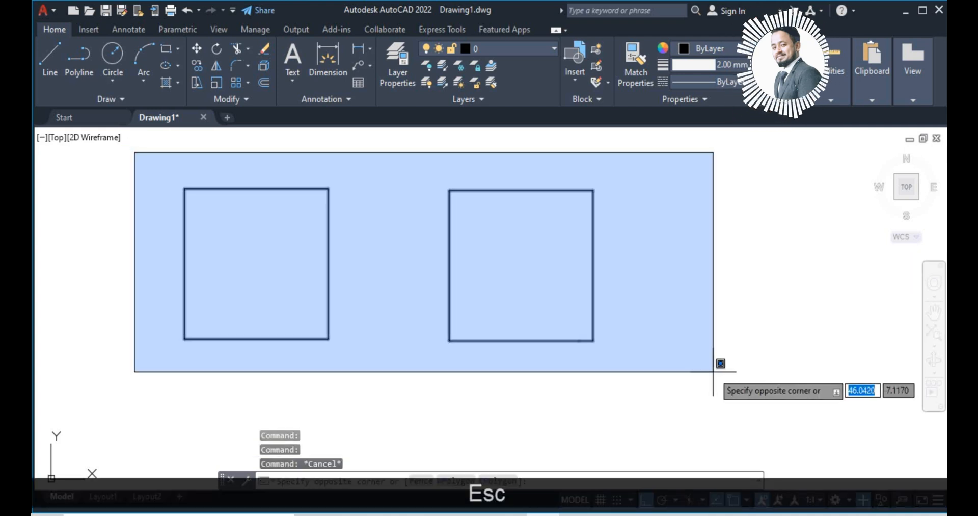
{"action": "left_click", "coordinate": [723, 373]}
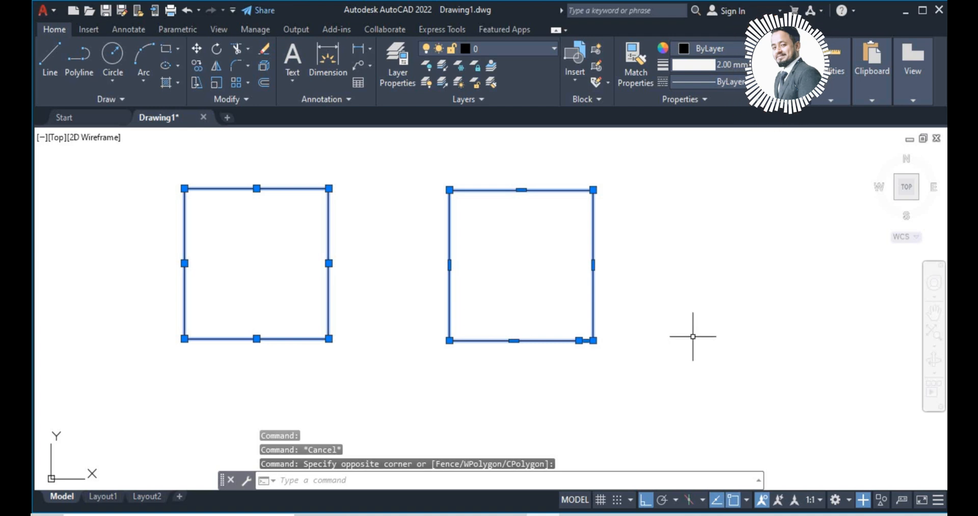
{"action": "key", "text": "Delete"}
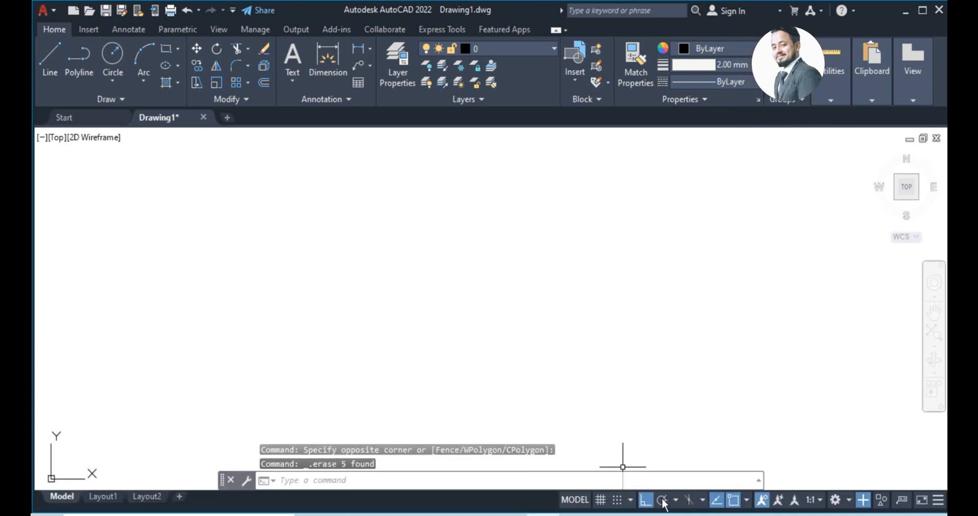
{"action": "type", "text": "l"}
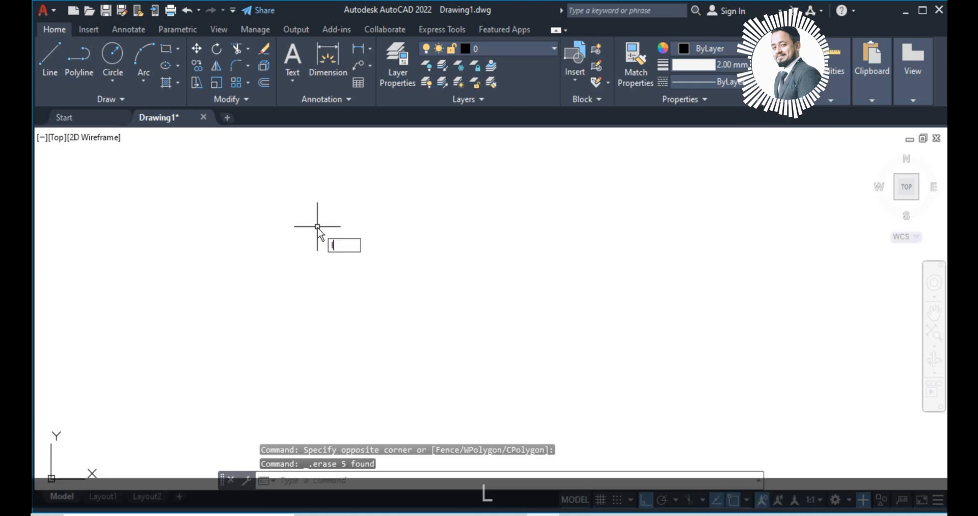
{"action": "key", "text": "Return"}
{"action": "left_click", "coordinate": [298, 220]}
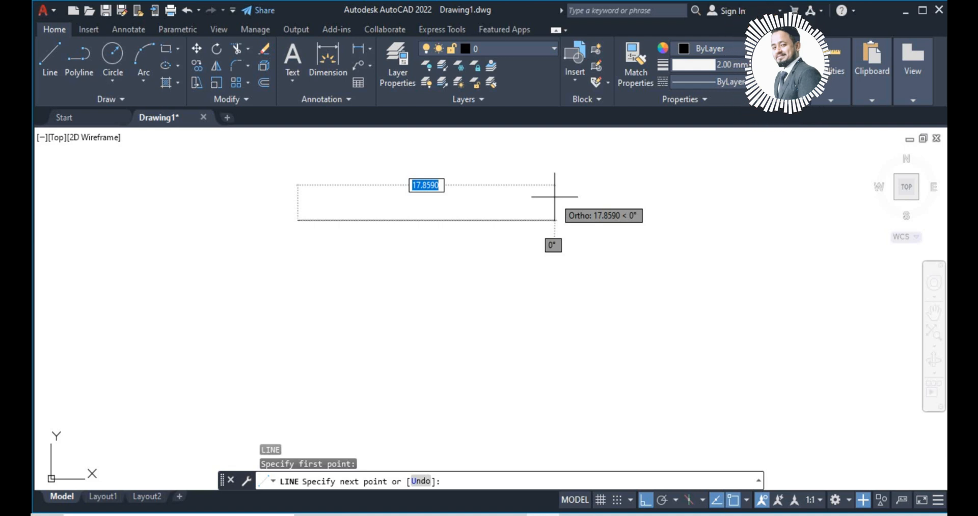
{"action": "key", "text": "Escape"}
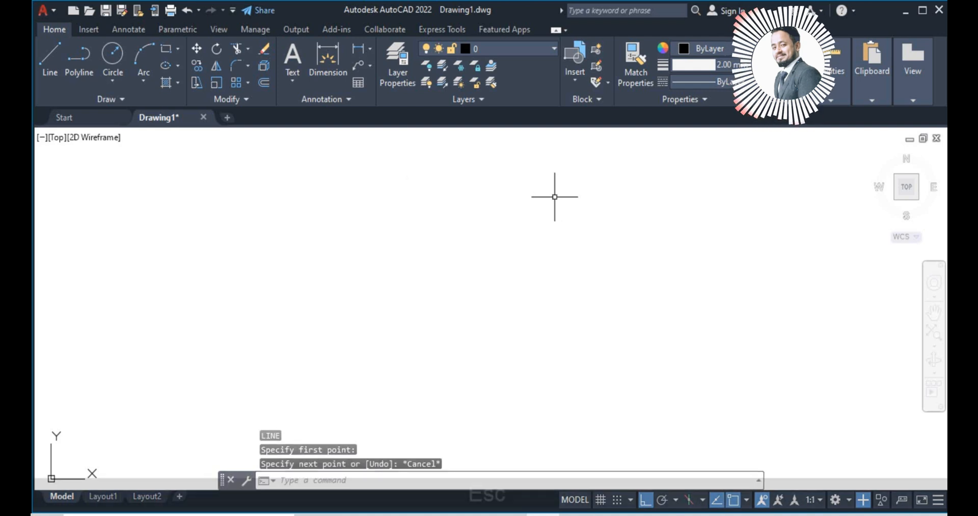
Turn off Ortho mode and try out a line at a free angle
{"action": "left_click", "coordinate": [646, 499]}
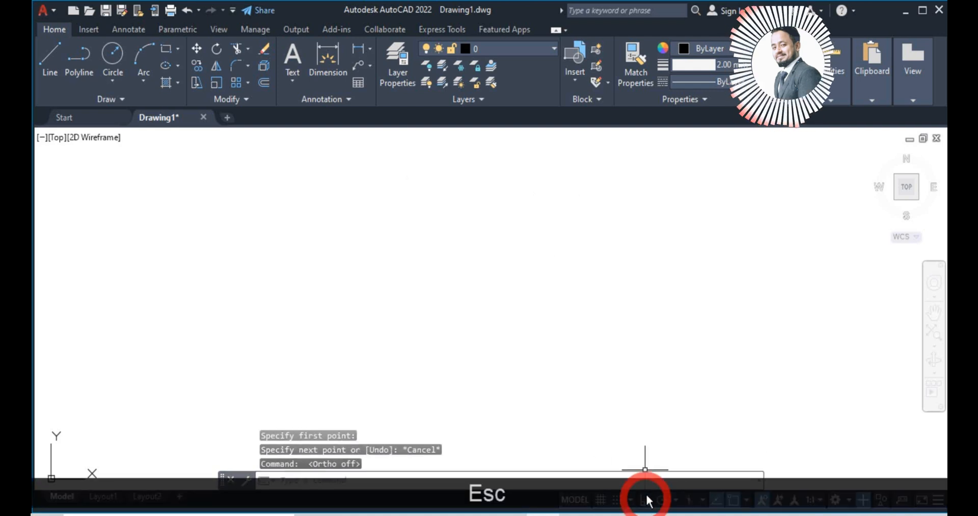
{"action": "type", "text": "l"}
{"action": "key", "text": "space"}
{"action": "left_click", "coordinate": [320, 182]}
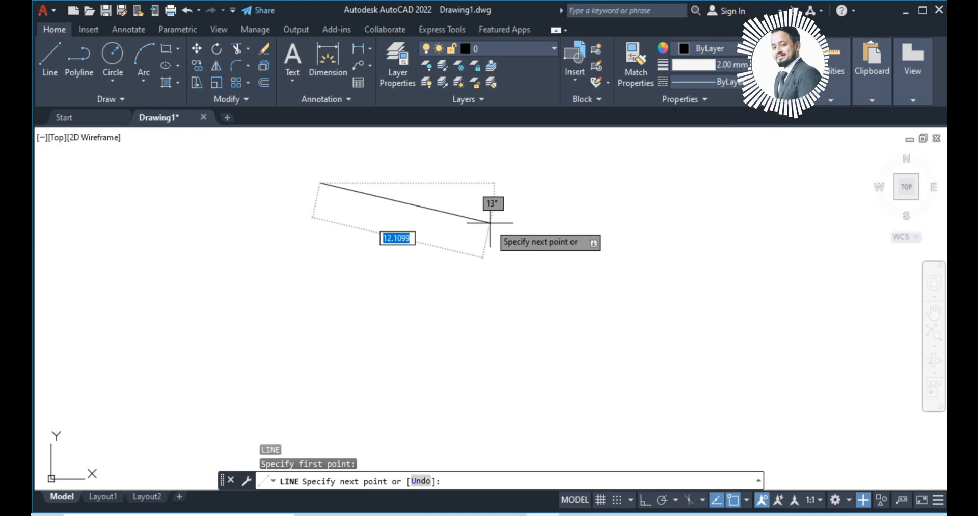
{"action": "key", "text": "Escape"}
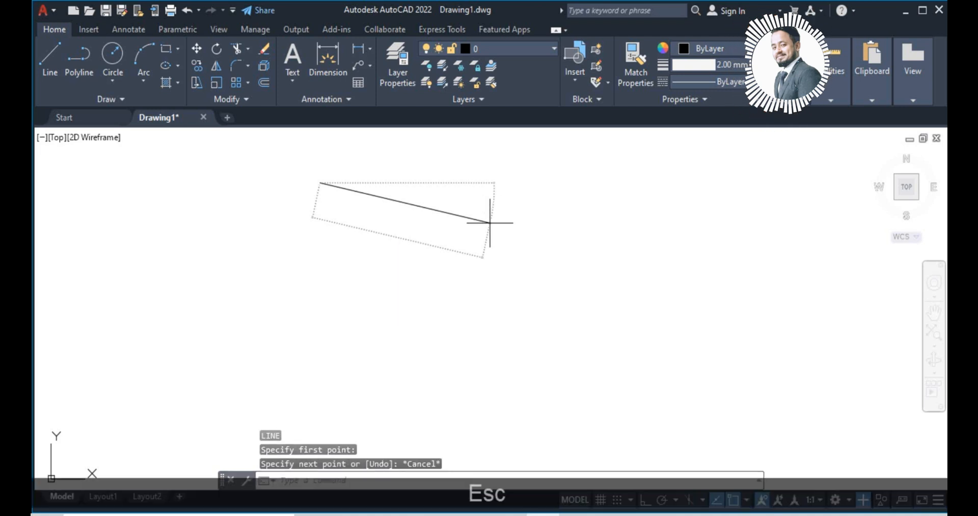
Start a line in the empty drawing, turn on Ortho mode and draw the line vertically downward
{"action": "type", "text": "l"}
{"action": "key", "text": "space"}
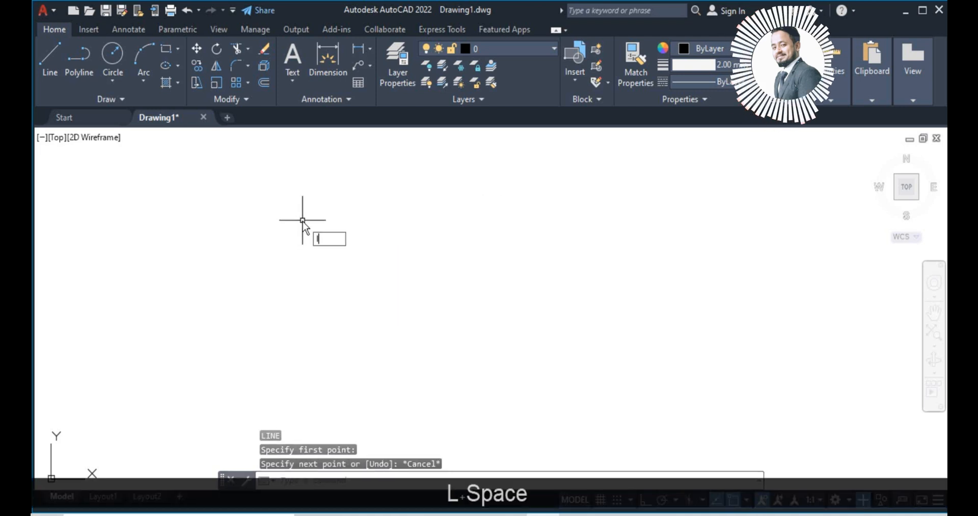
{"action": "left_click", "coordinate": [281, 194]}
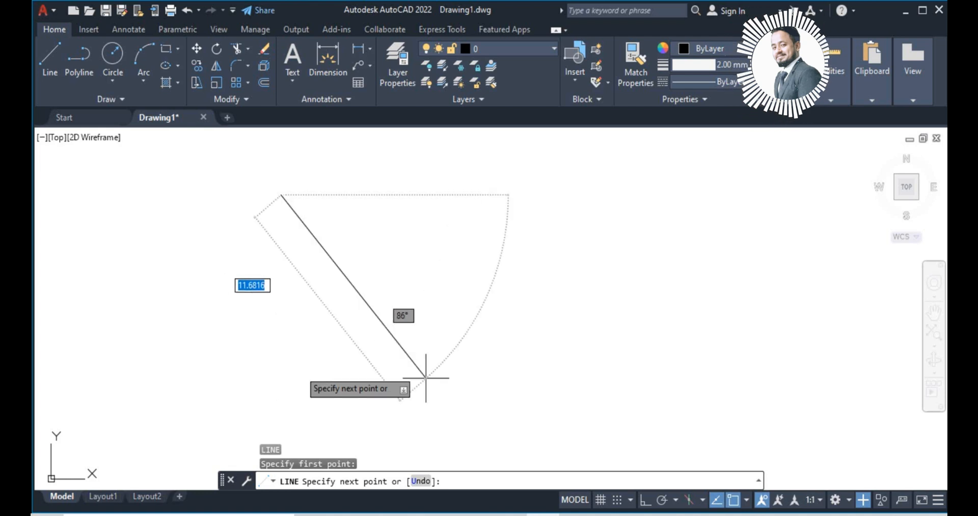
{"action": "left_click", "coordinate": [645, 499]}
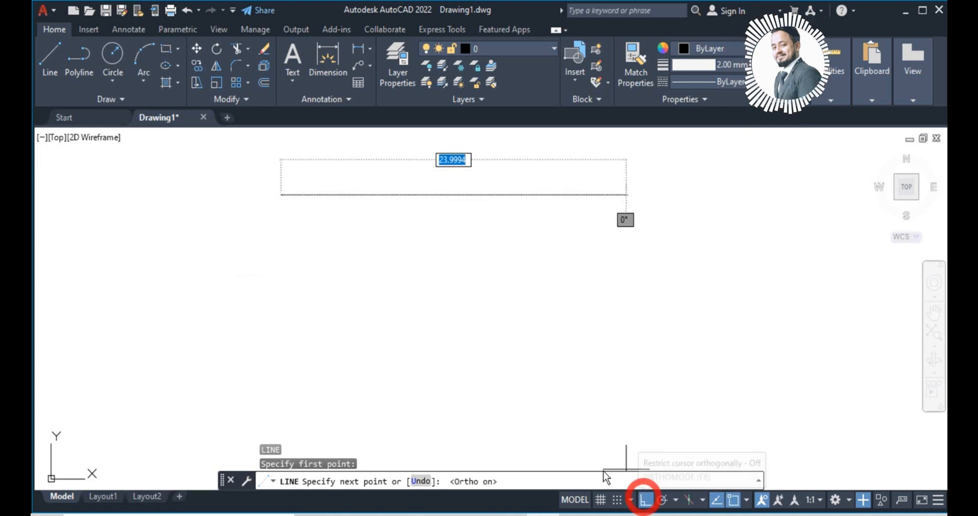
{"action": "left_click", "coordinate": [362, 391]}
{"action": "key", "text": "Escape"}
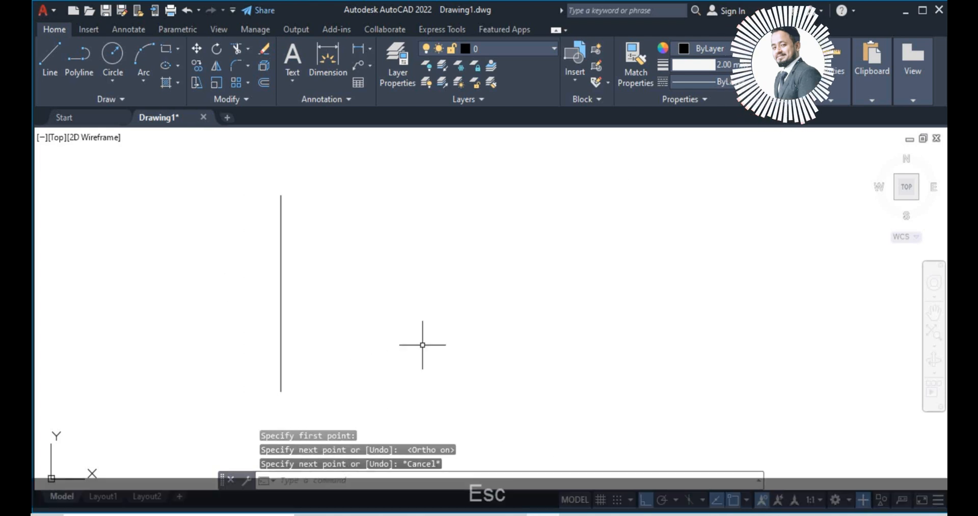
Draw a second, shorter vertical line about 8.9 units long beside the first one
{"action": "type", "text": "l"}
{"action": "key", "text": "space"}
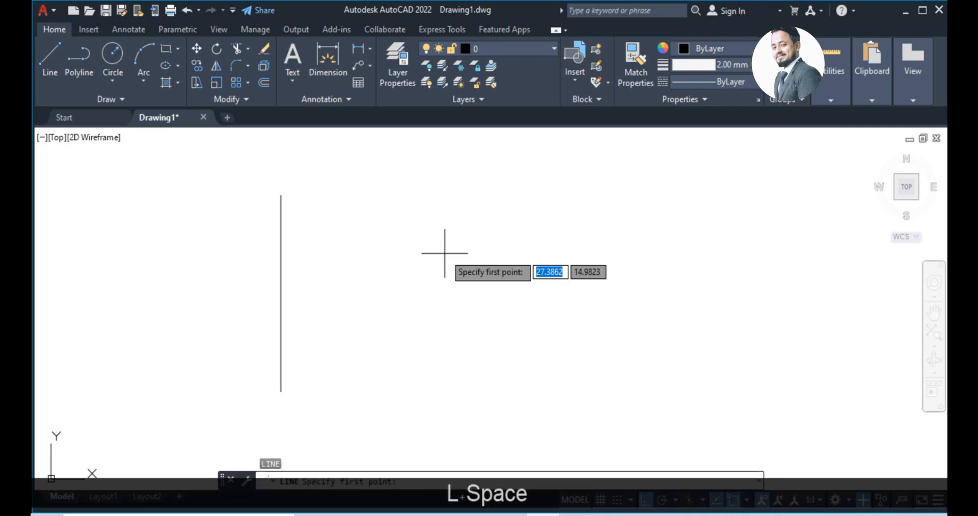
{"action": "left_click", "coordinate": [444, 253]}
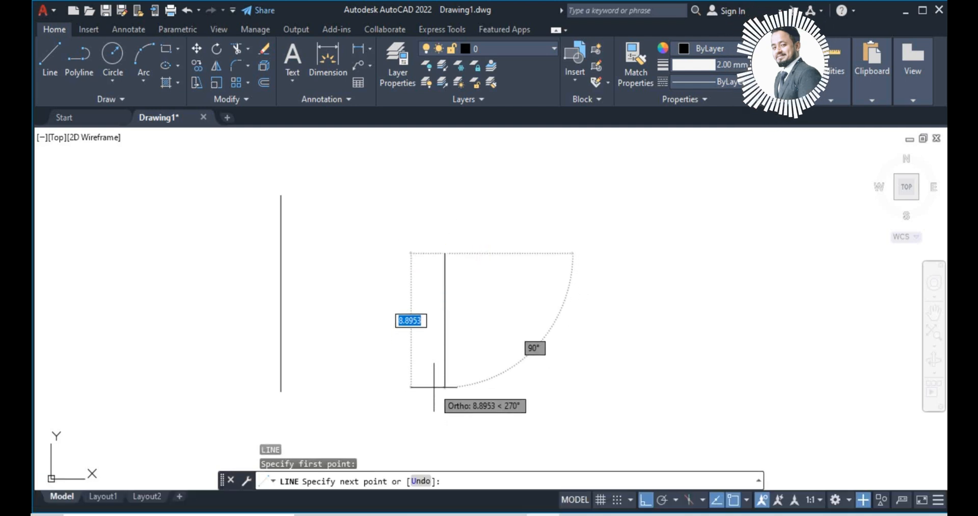
{"action": "left_click", "coordinate": [441, 386]}
{"action": "key", "text": "Escape"}
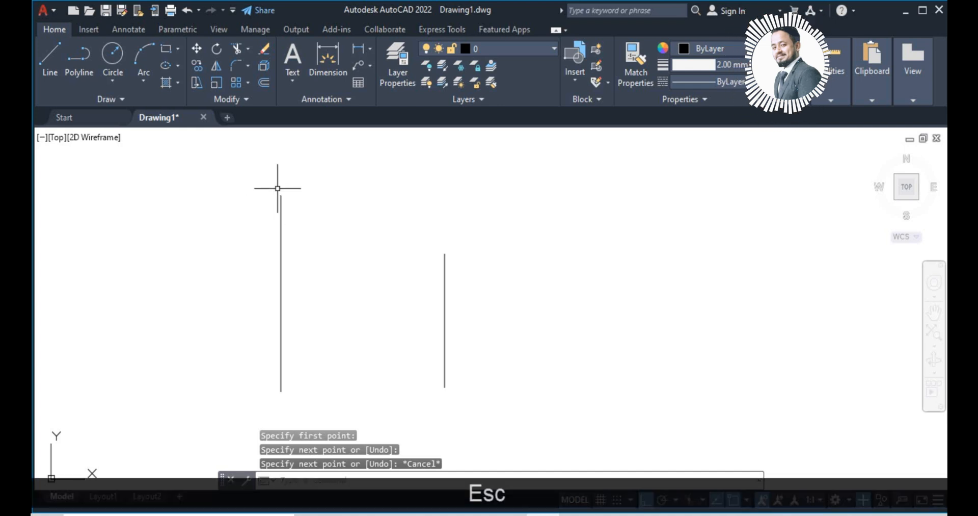
Try out a line from the upper end of the long vertical line while switching Ortho mode off and on, and cancel it
{"action": "type", "text": "l"}
{"action": "key", "text": "space"}
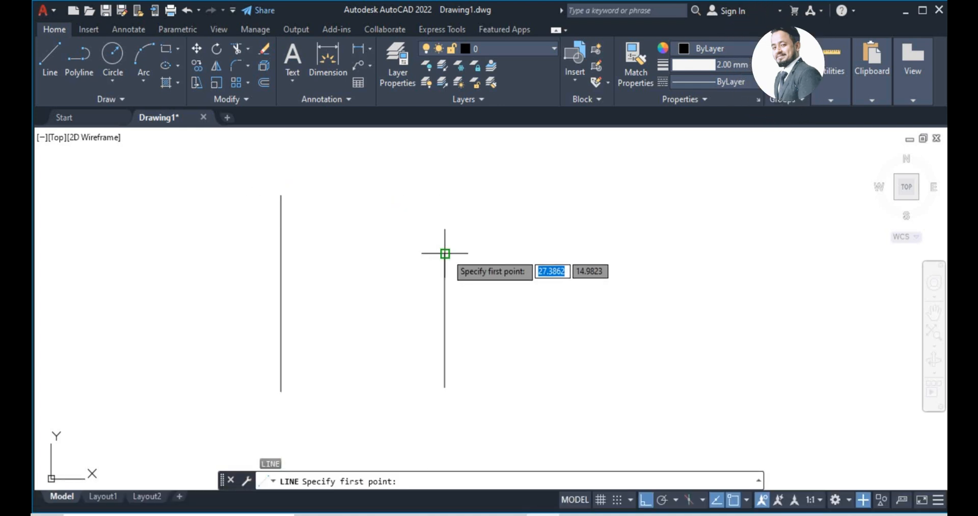
{"action": "left_click", "coordinate": [281, 195]}
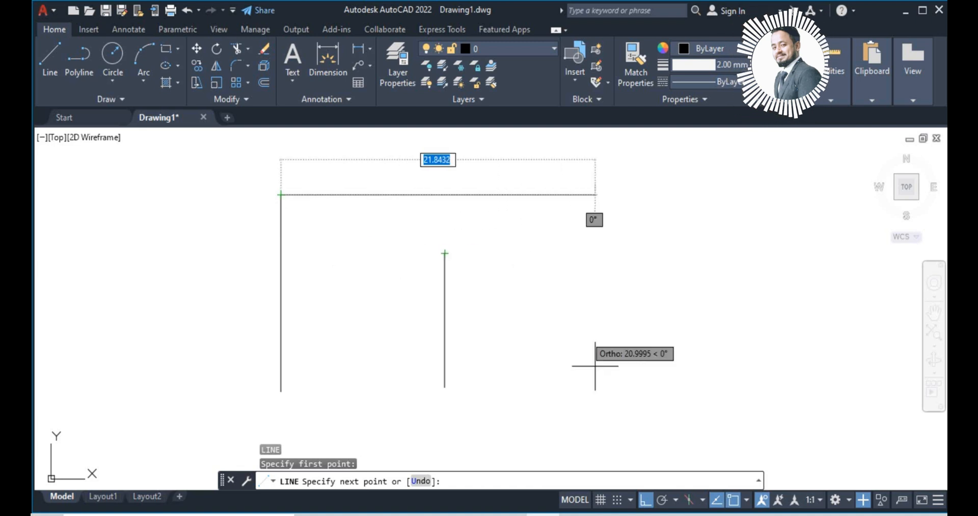
{"action": "left_click", "coordinate": [646, 501]}
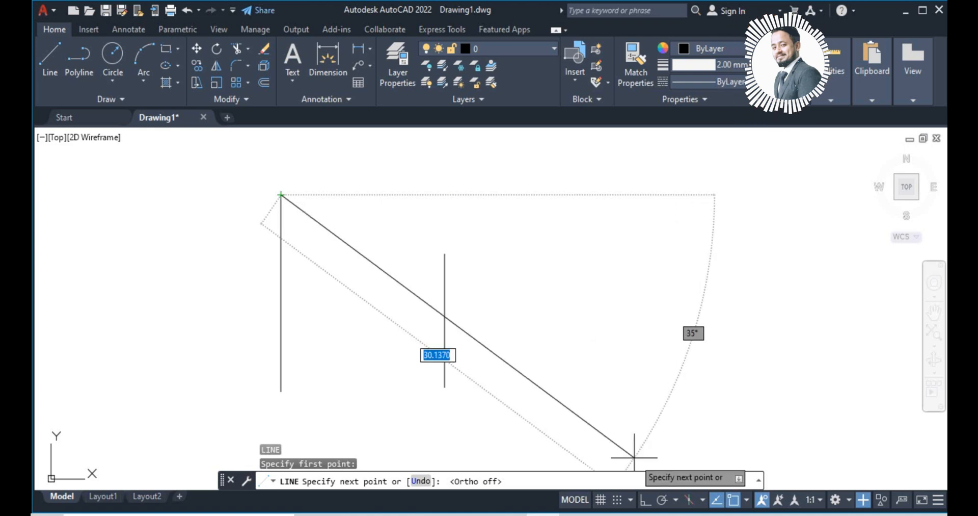
{"action": "left_click", "coordinate": [646, 500]}
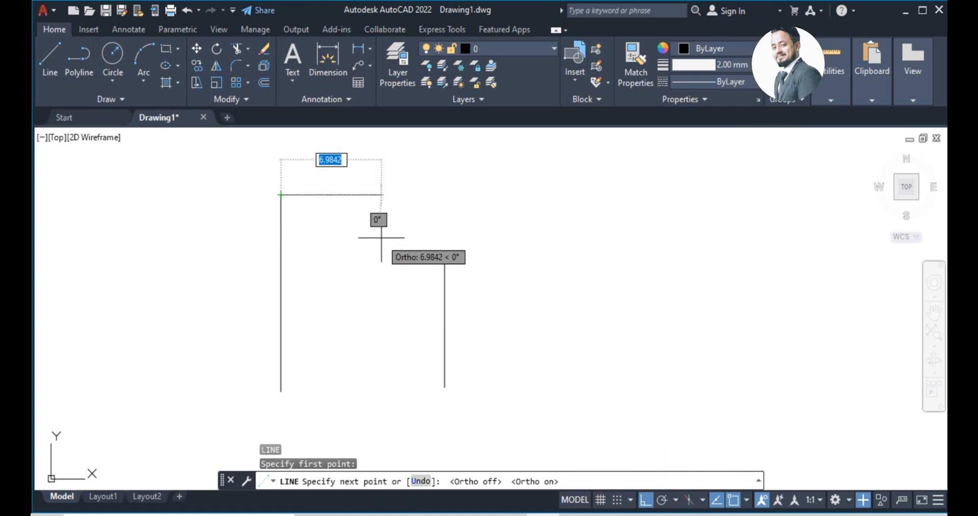
{"action": "key", "text": "shift"}
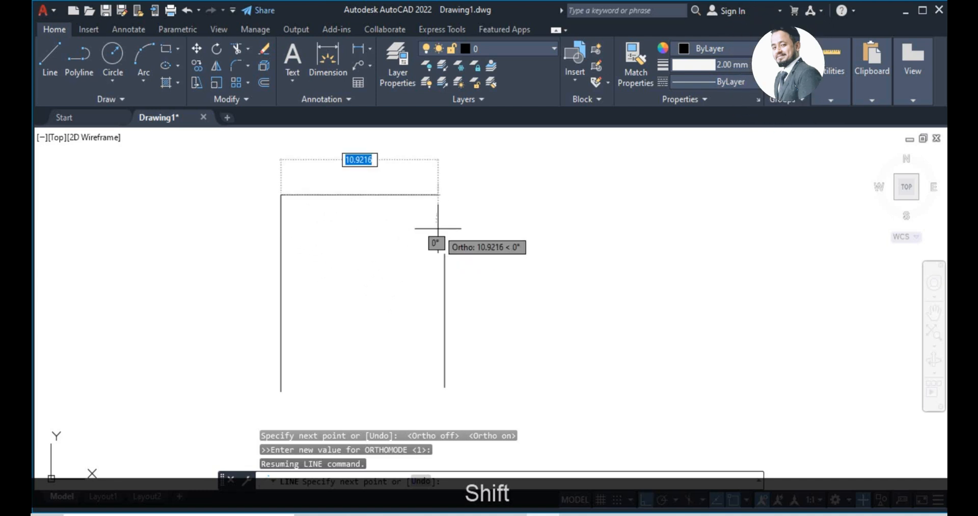
{"action": "key", "text": "shift"}
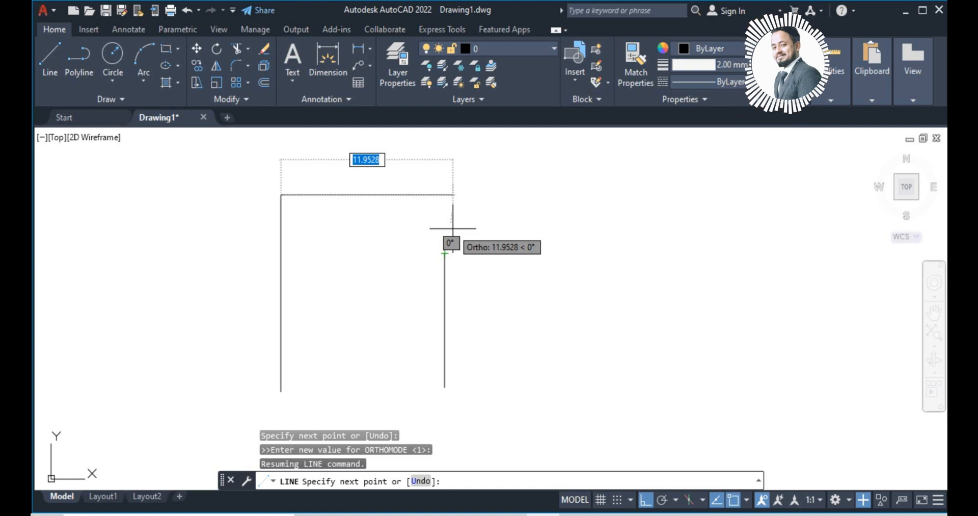
{"action": "key", "text": "Escape"}
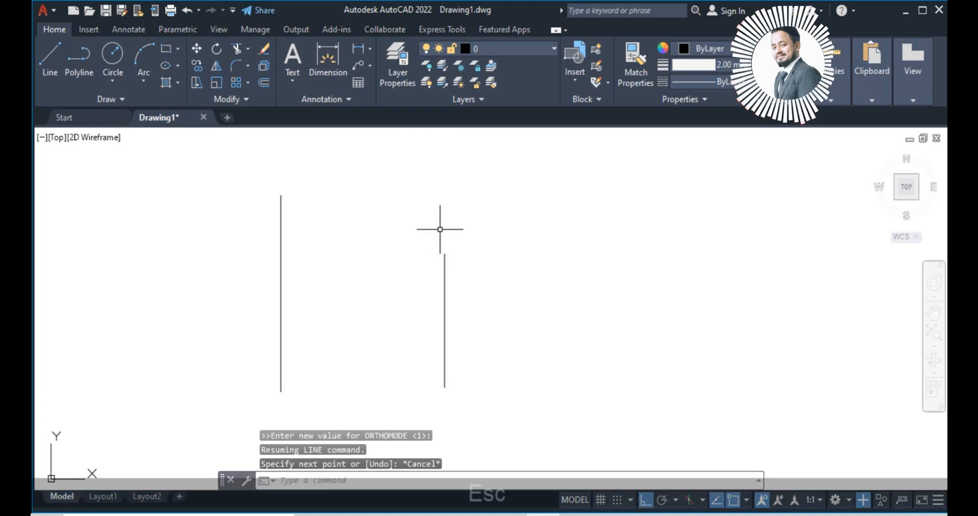
Delete the shorter vertical line
{"action": "left_click", "coordinate": [444, 269]}
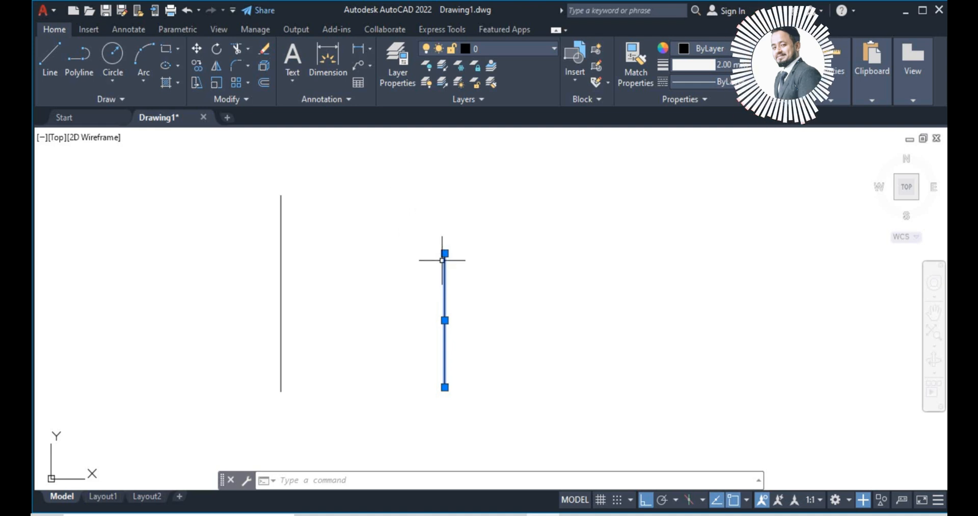
{"action": "key", "text": "Delete"}
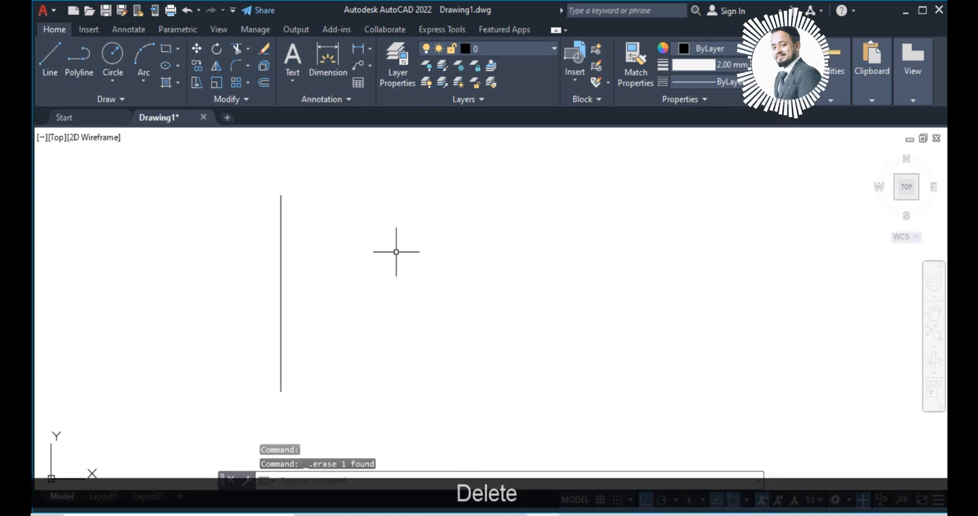
Draw a 10-unit line beside the vertical line with Ortho mode off, locking its angle to 45 degrees
{"action": "type", "text": "L"}
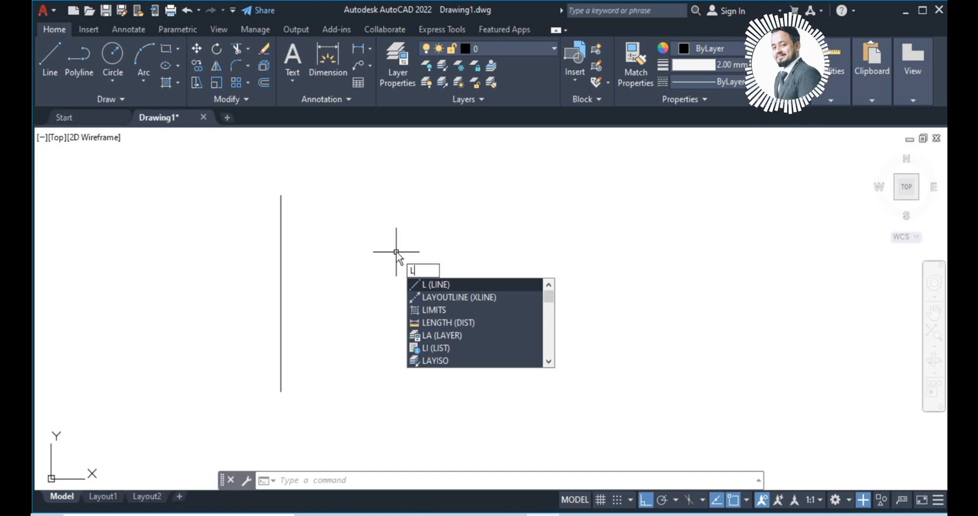
{"action": "key", "text": "Return"}
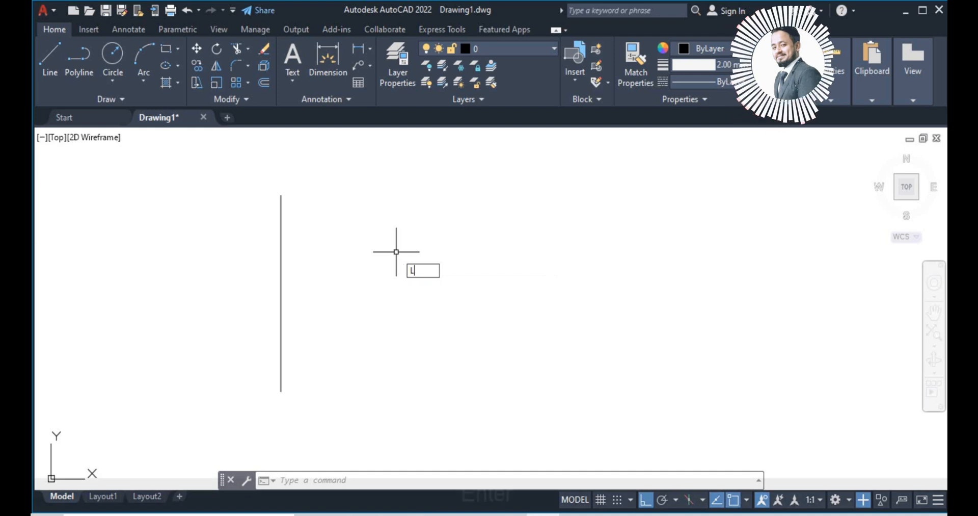
{"action": "left_click", "coordinate": [354, 302]}
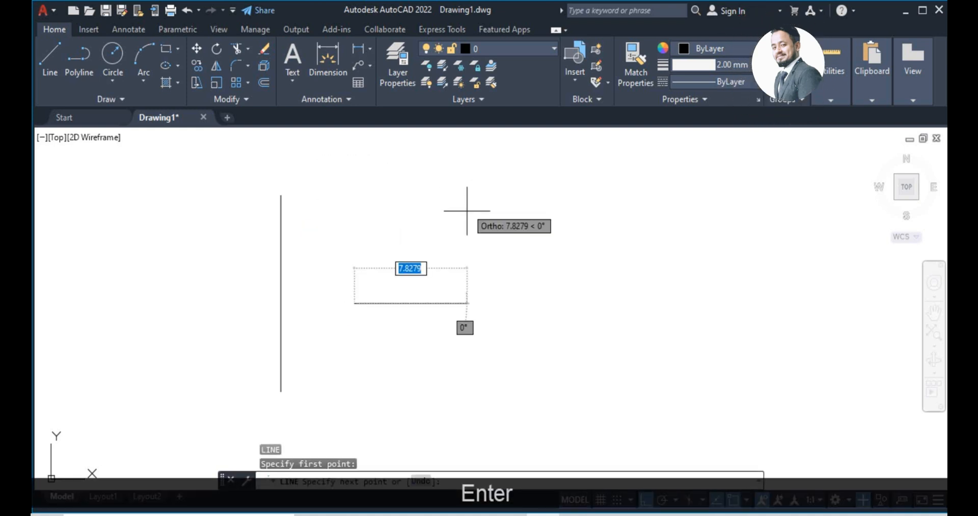
{"action": "left_click", "coordinate": [646, 499]}
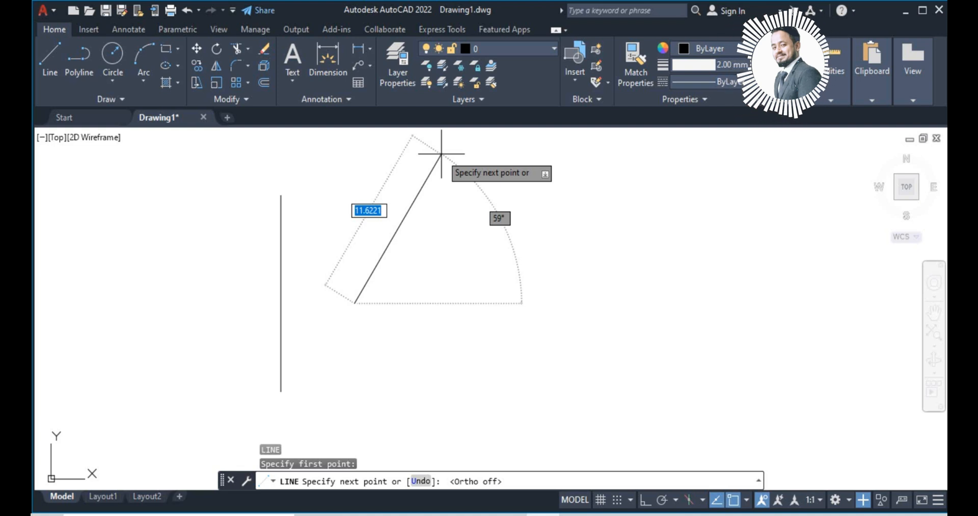
{"action": "type", "text": "<"}
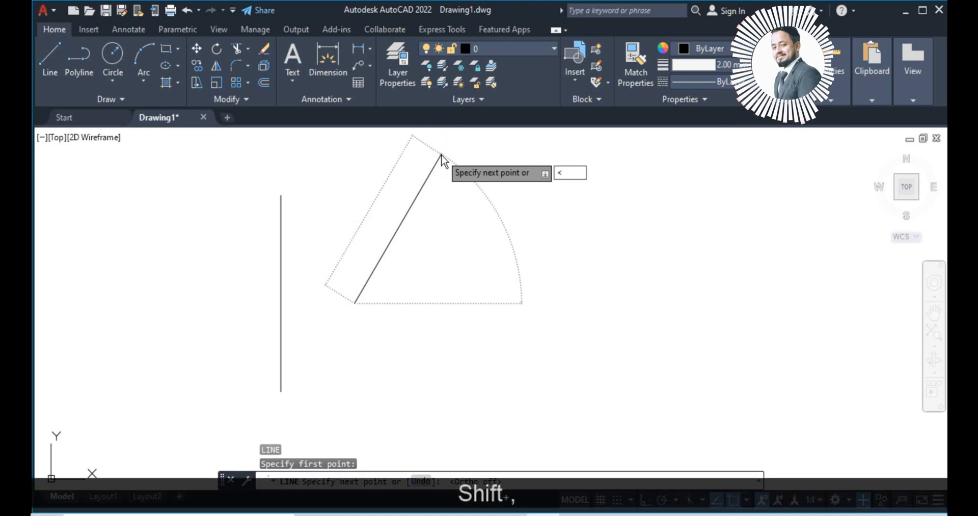
{"action": "type", "text": "45"}
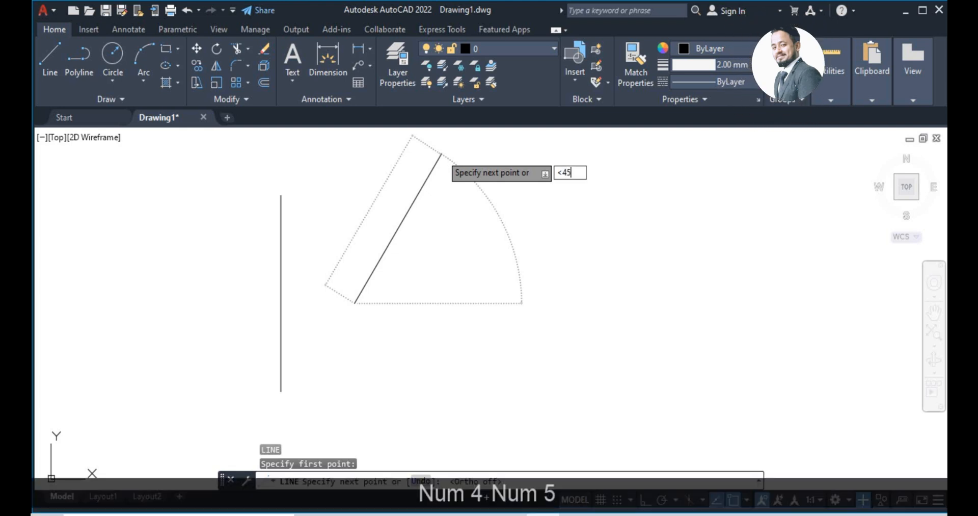
{"action": "key", "text": "Return"}
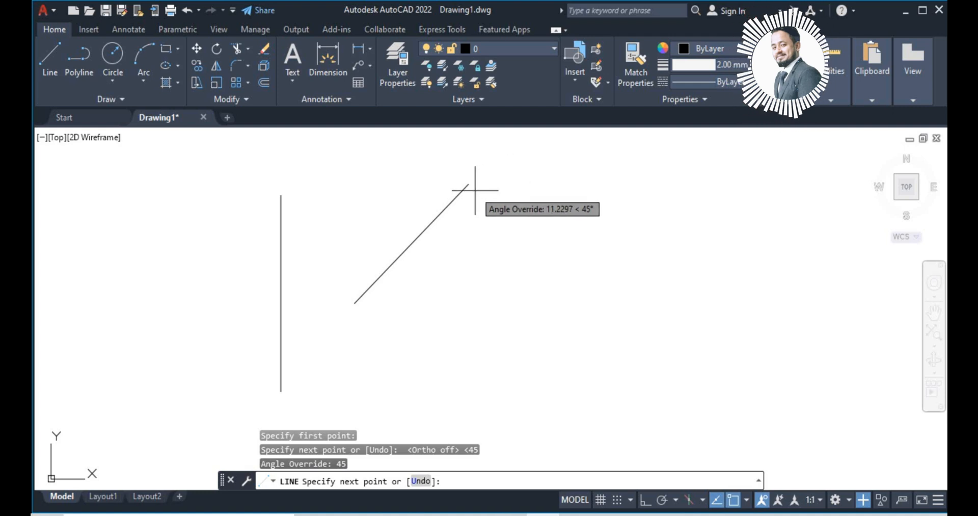
{"action": "type", "text": "10"}
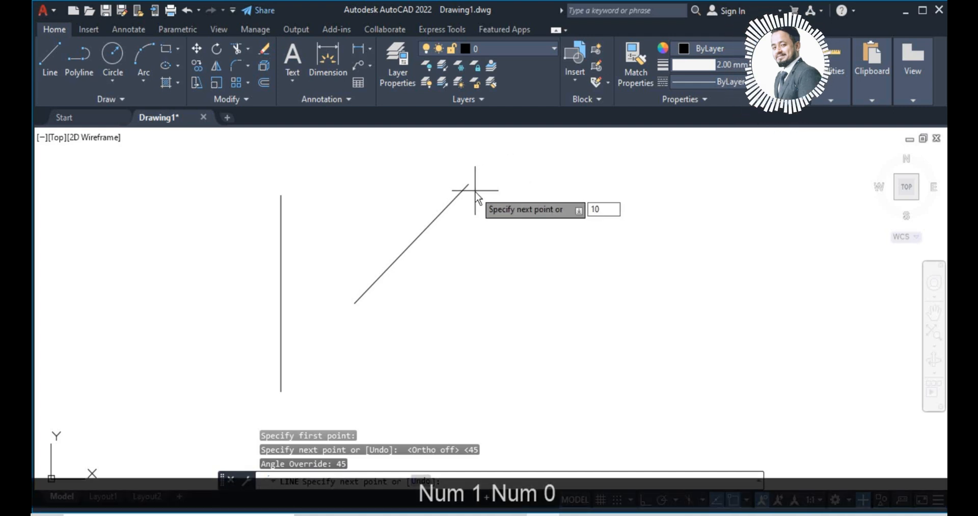
{"action": "key", "text": "Return"}
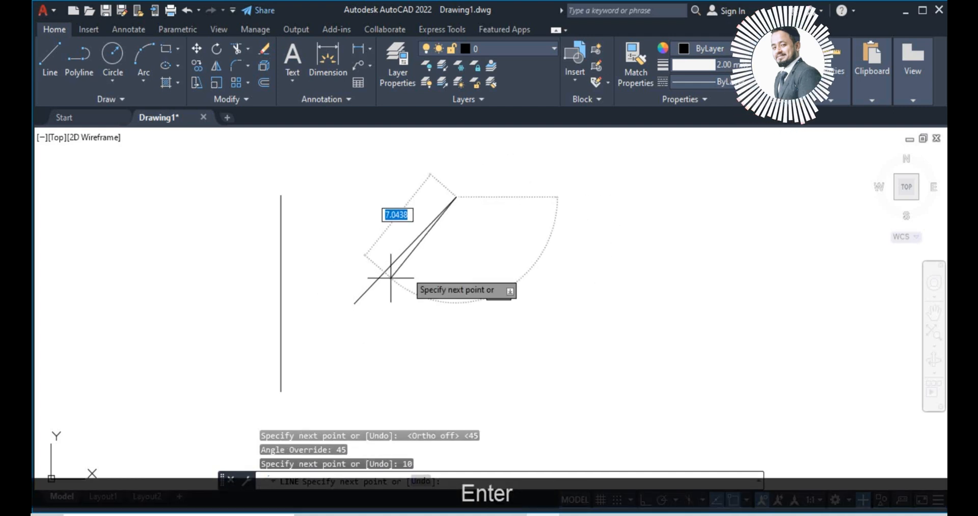
{"action": "key", "text": "Escape"}
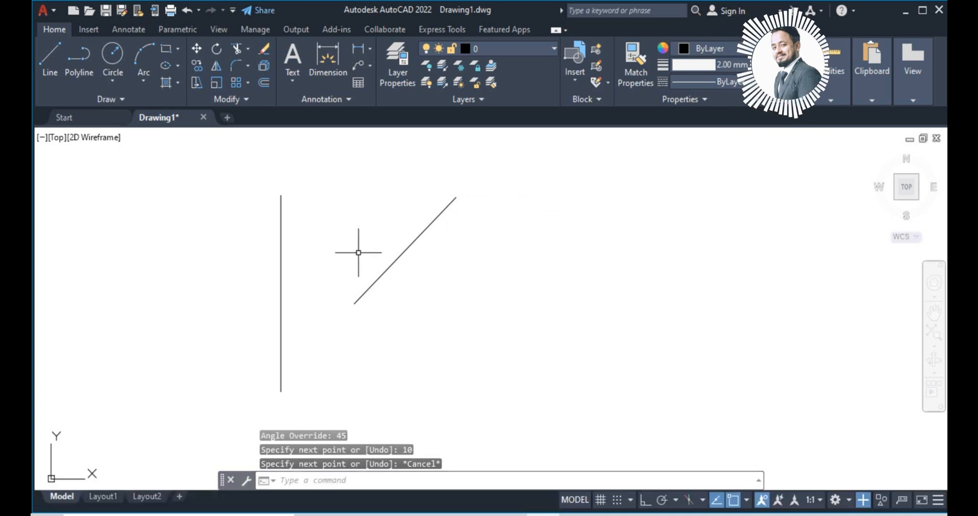
Check the inclined line's length with a previewed aligned dimension between its endpoints, without placing the dimension
{"action": "type", "text": "DL"}
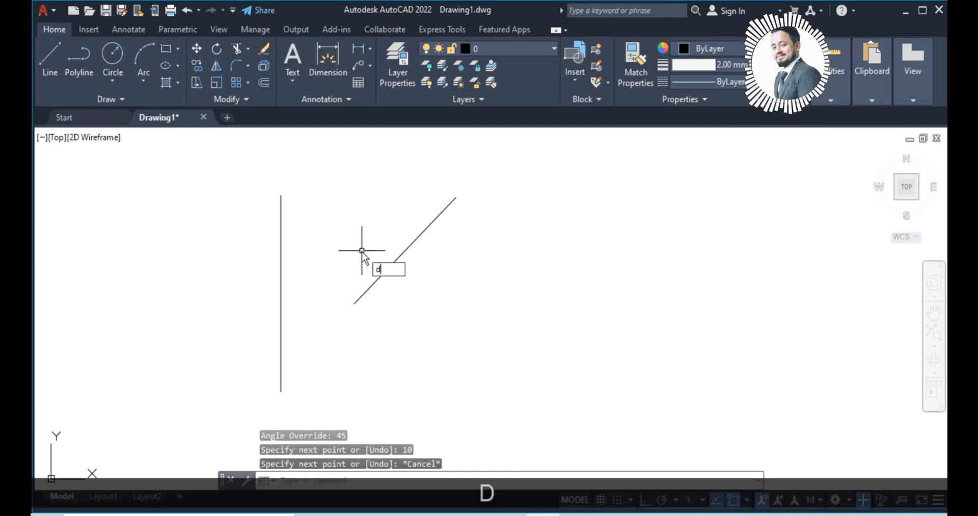
{"action": "key", "text": "Escape"}
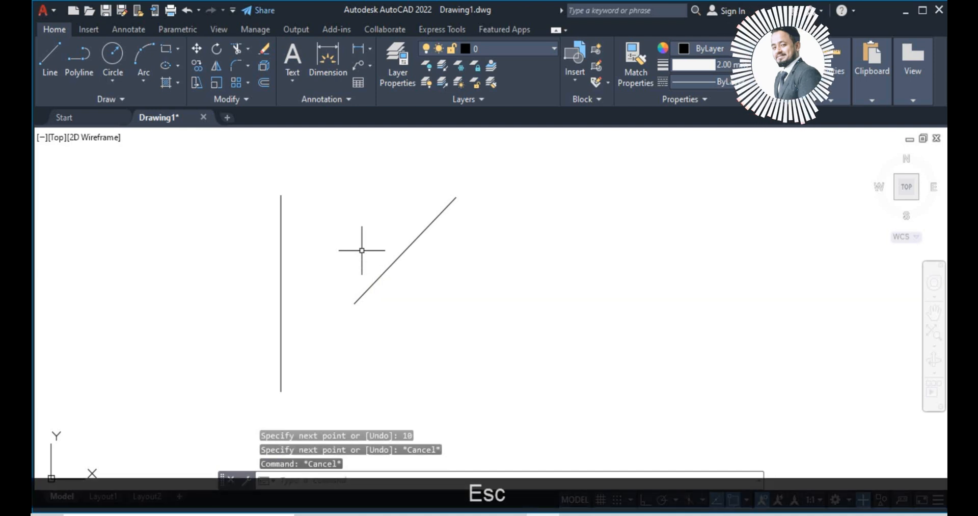
{"action": "type", "text": "DAL"}
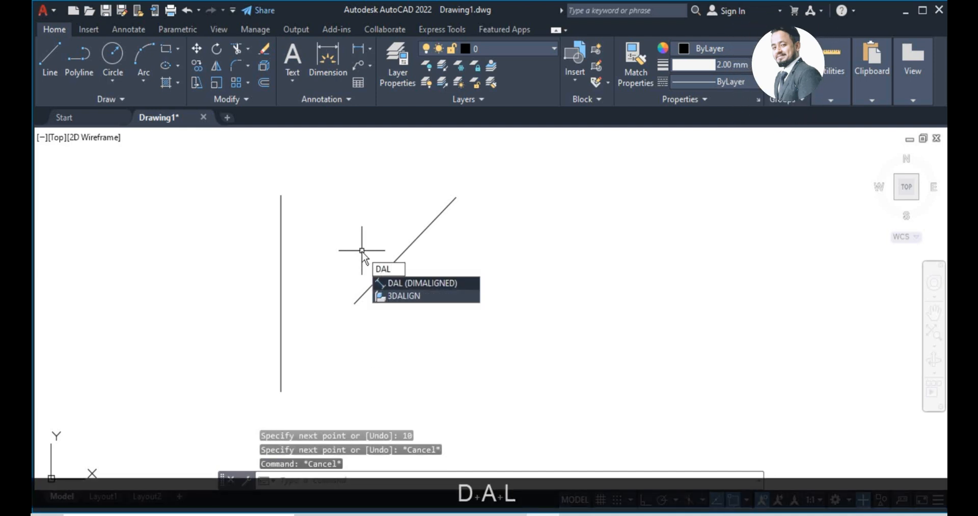
{"action": "key", "text": "space"}
{"action": "left_click", "coordinate": [354, 303]}
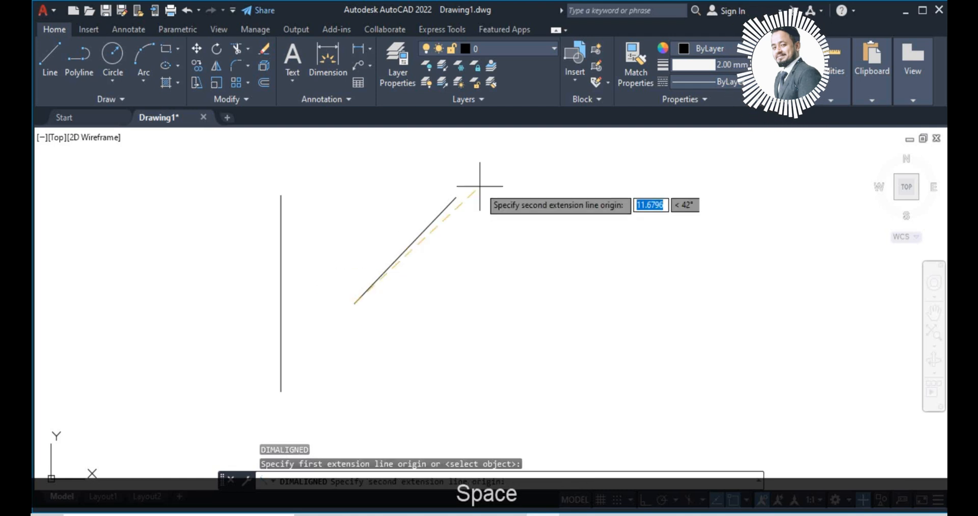
{"action": "left_click", "coordinate": [457, 197]}
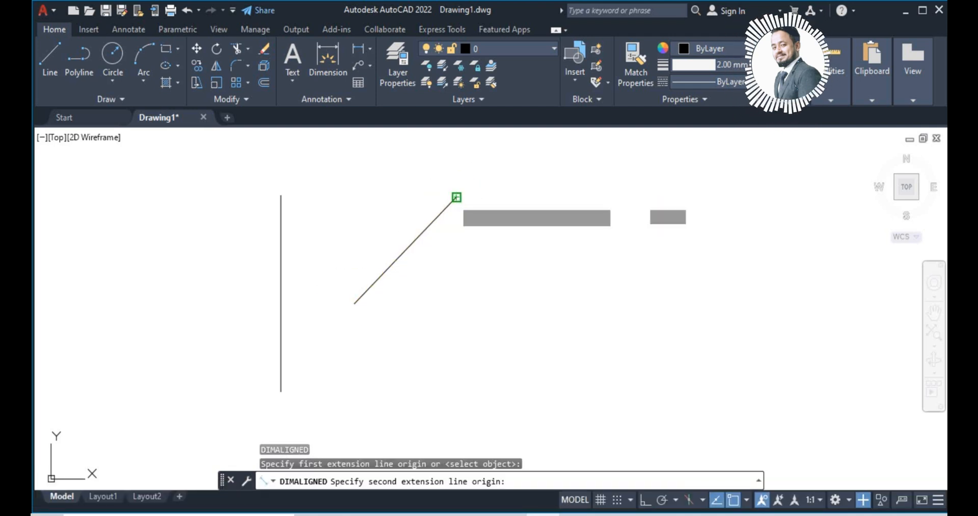
{"action": "scroll", "coordinate": [374, 224], "scroll_direction": "up", "scroll_amount": 8}
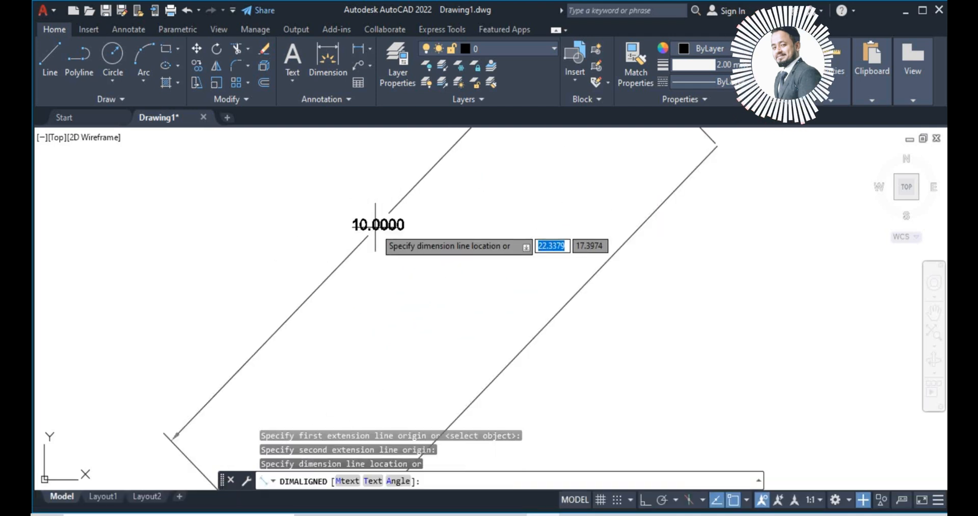
{"action": "scroll", "coordinate": [376, 225], "scroll_direction": "down", "scroll_amount": 8}
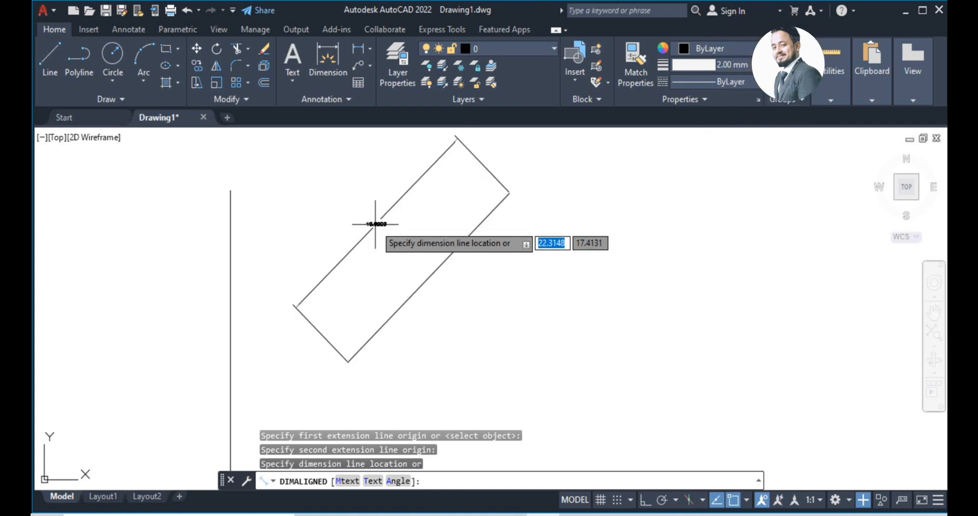
{"action": "key", "text": "Escape"}
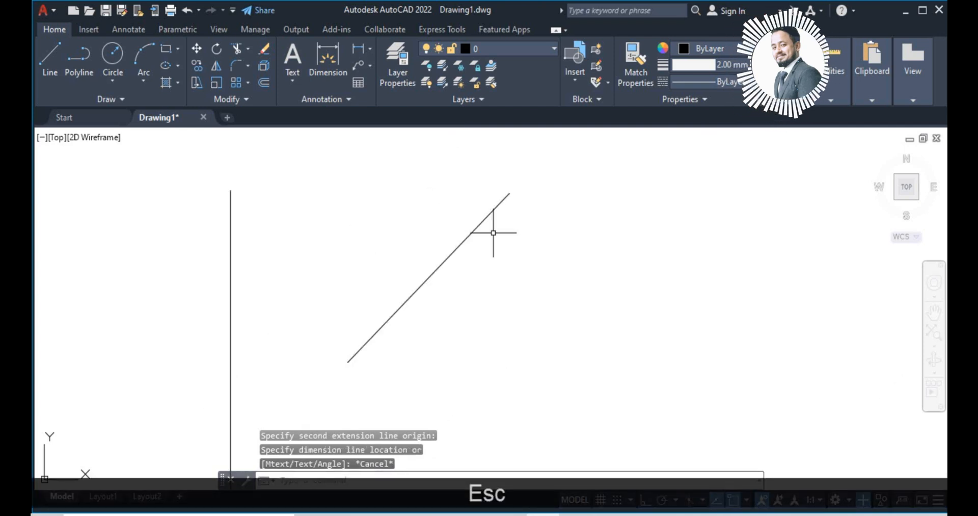
Delete the inclined line
{"action": "left_click", "coordinate": [472, 226]}
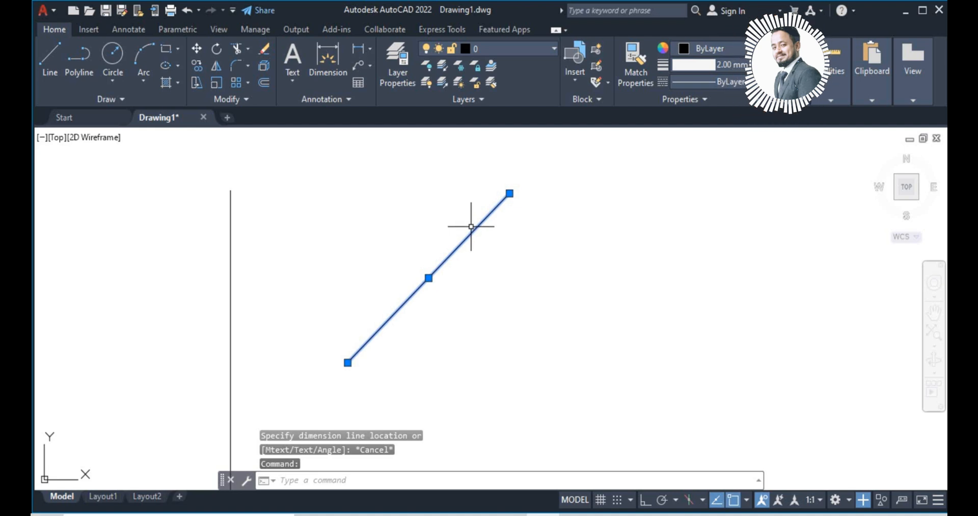
{"action": "key", "text": "Delete"}
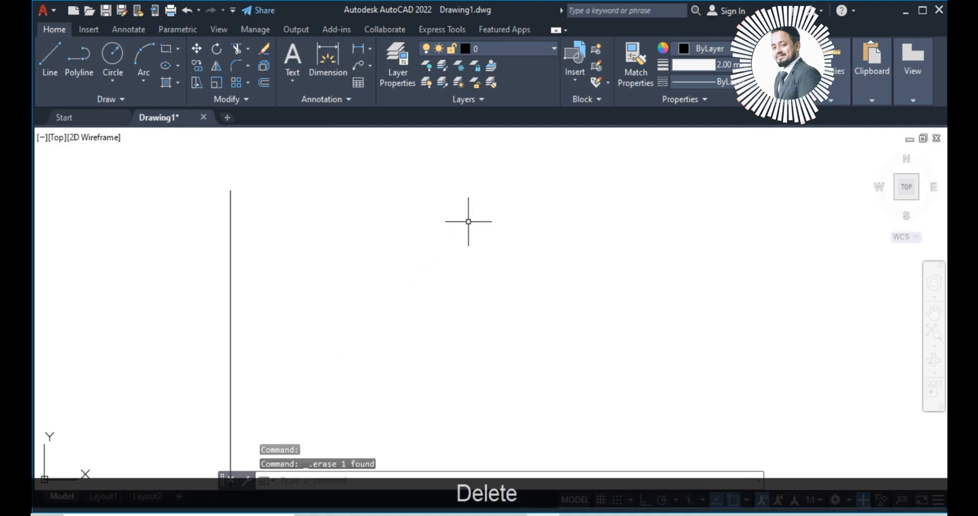
{"action": "type", "text": "L"}
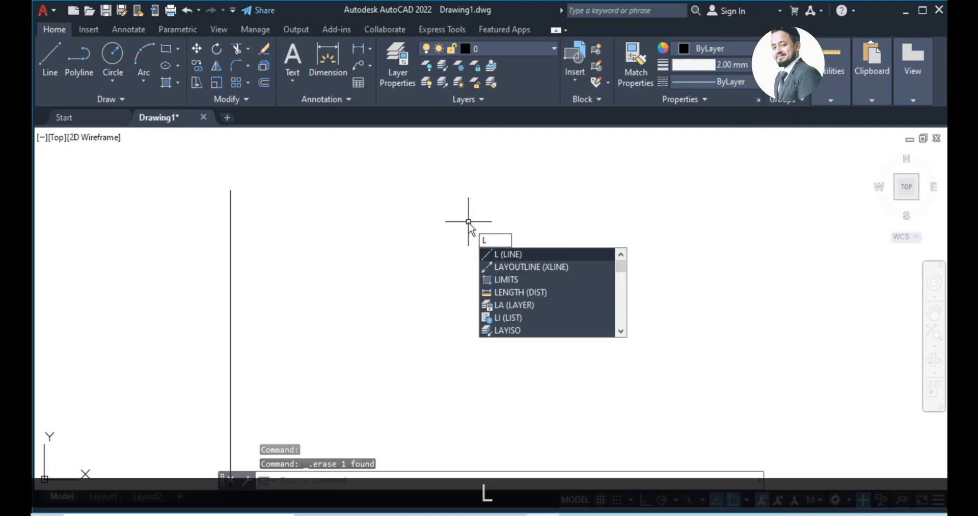
{"action": "key", "text": "Return"}
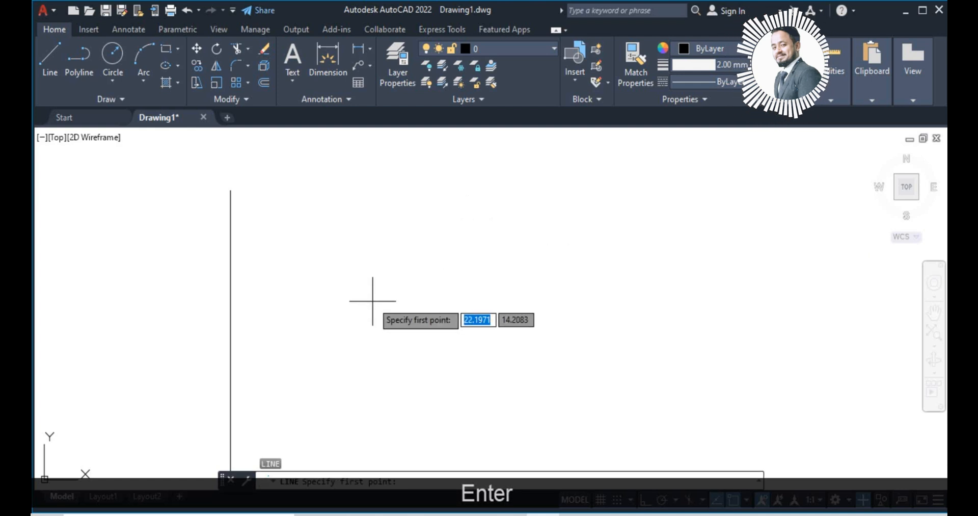
{"action": "left_click", "coordinate": [374, 301]}
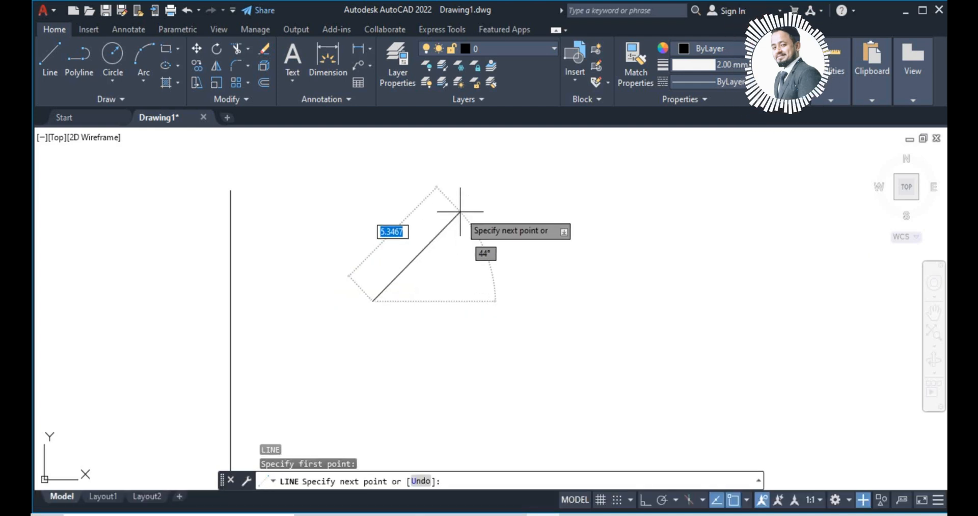
{"action": "key", "text": "shift"}
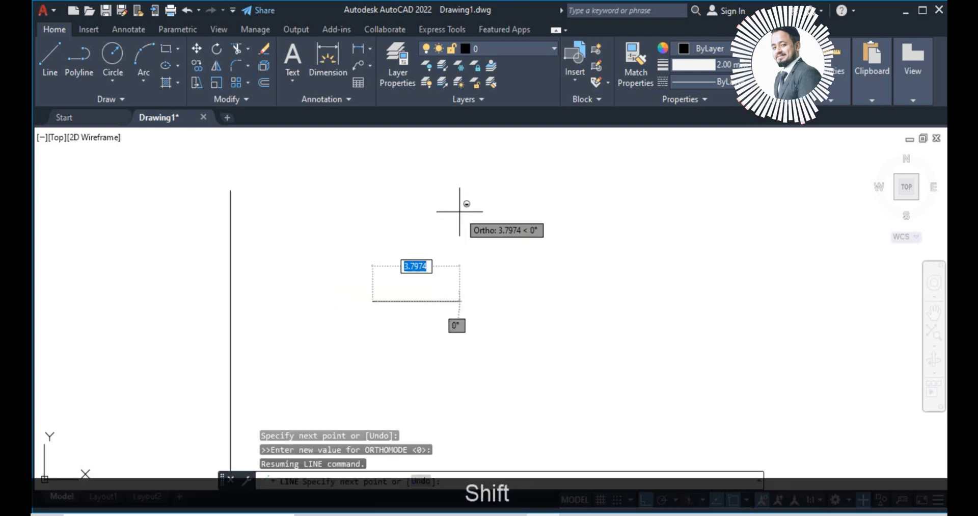
{"action": "key", "text": "shift+comma"}
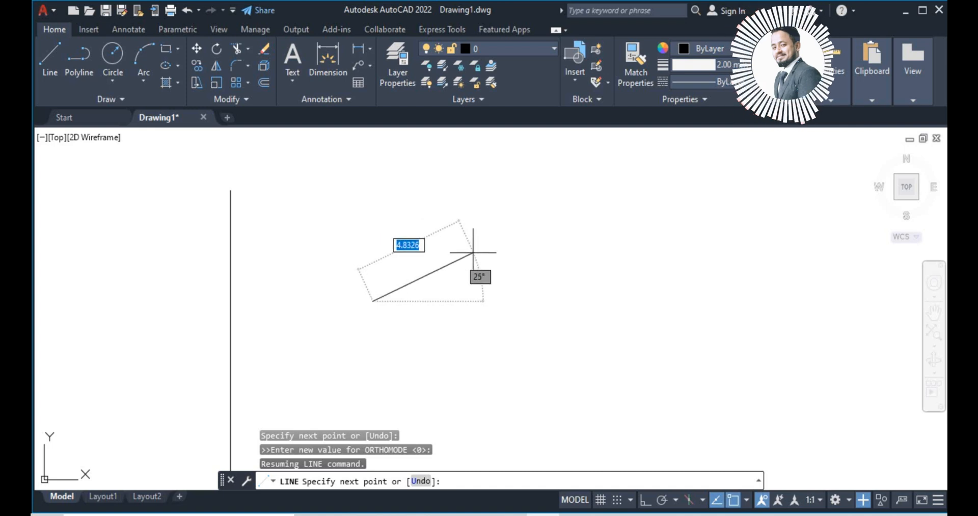
{"action": "type", "text": "30"}
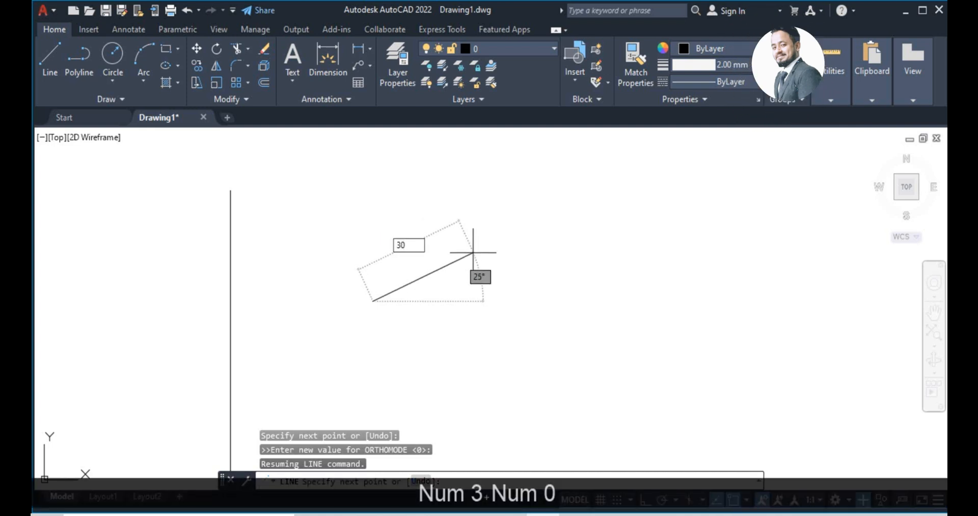
{"action": "key", "text": "Return"}
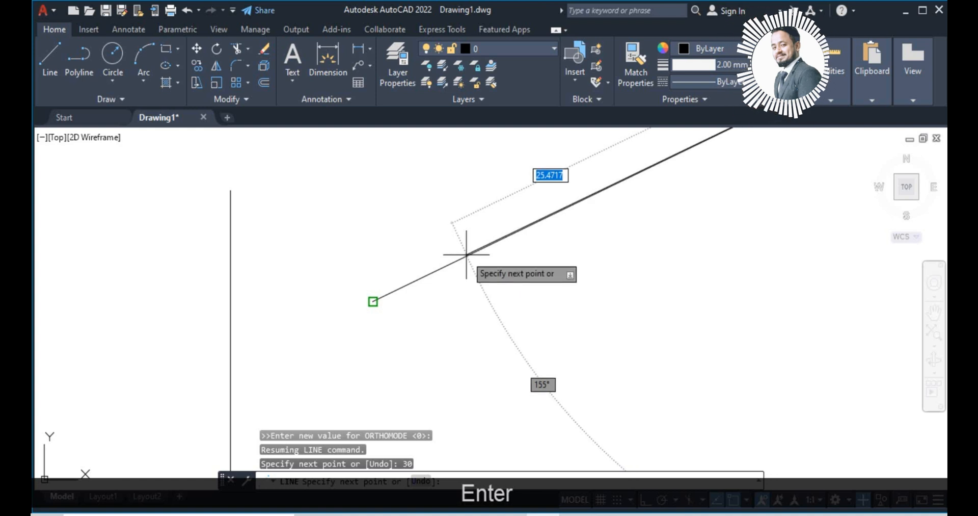
{"action": "scroll", "coordinate": [411, 385], "scroll_direction": "down", "scroll_amount": 2}
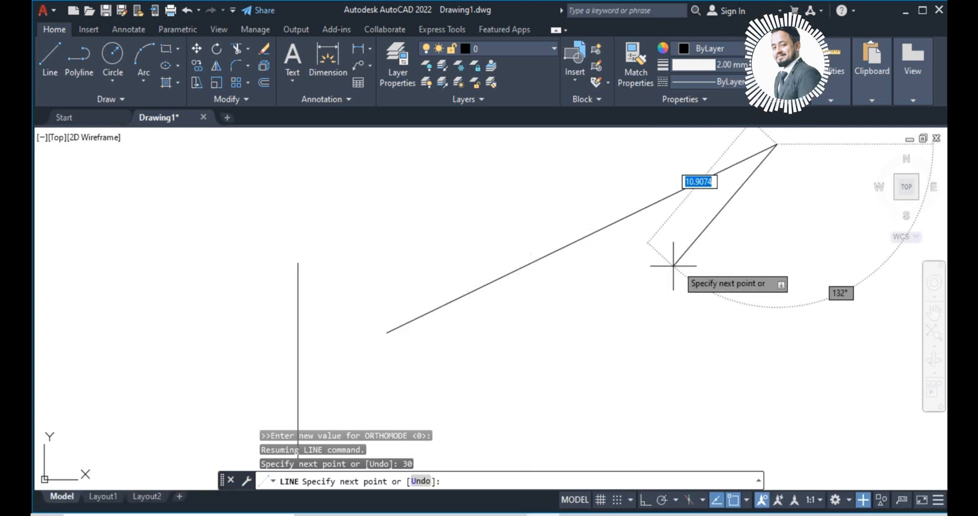
{"action": "key", "text": "ctrl+z"}
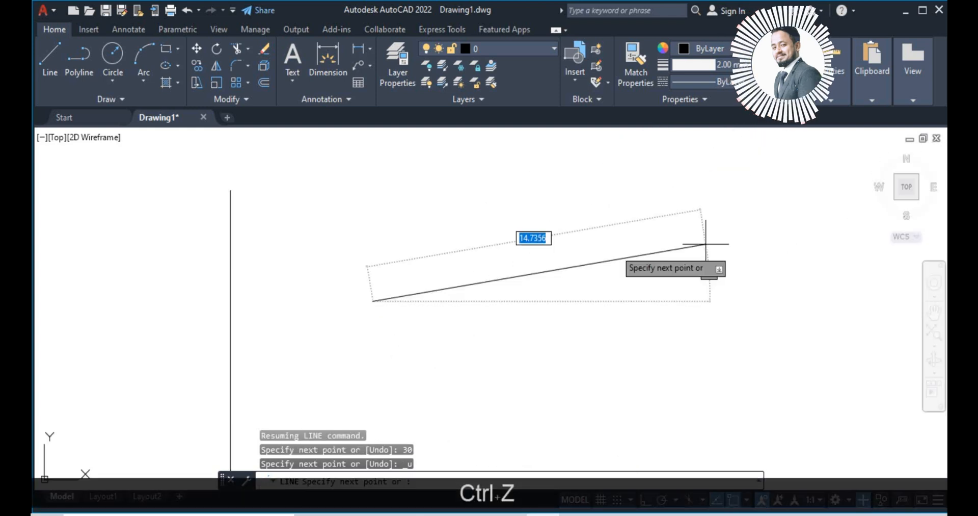
{"action": "key", "text": "Escape"}
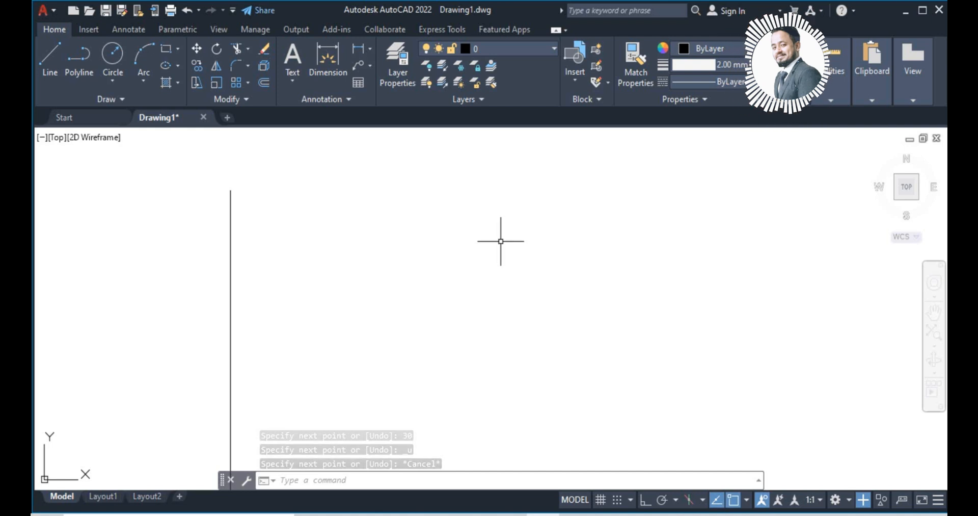
Draw a 10-unit line beside the vertical line with its angle locked to 45 degrees, and undo it
{"action": "type", "text": "l"}
{"action": "key", "text": "Return"}
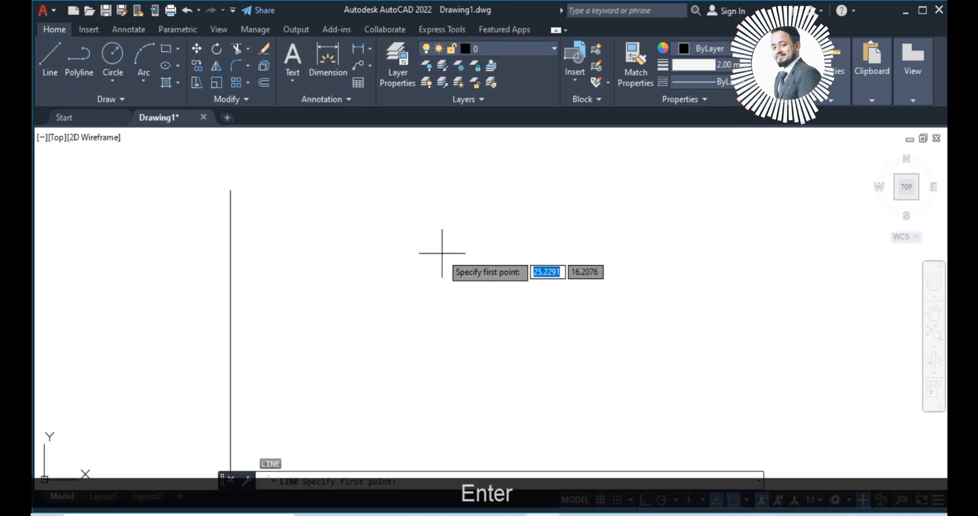
{"action": "left_click", "coordinate": [375, 258]}
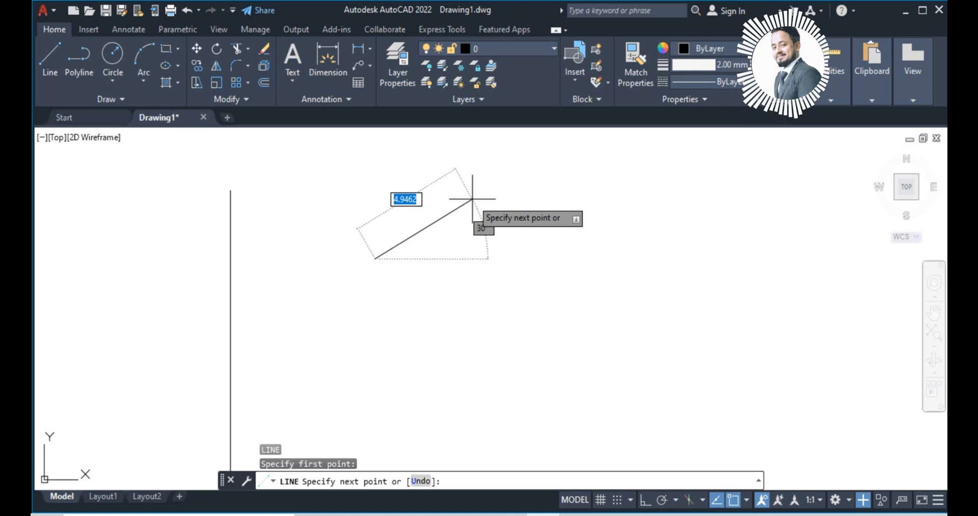
{"action": "type", "text": "<"}
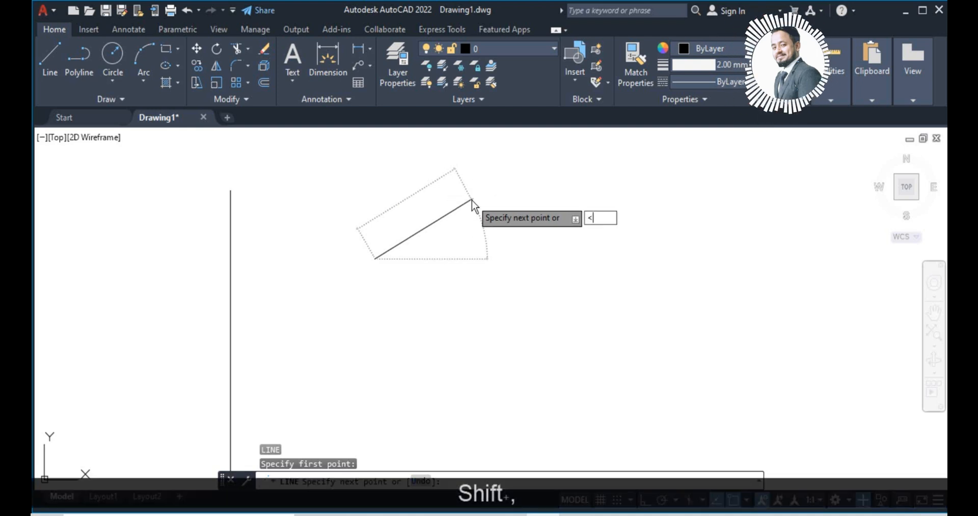
{"action": "type", "text": "45"}
{"action": "key", "text": "Return"}
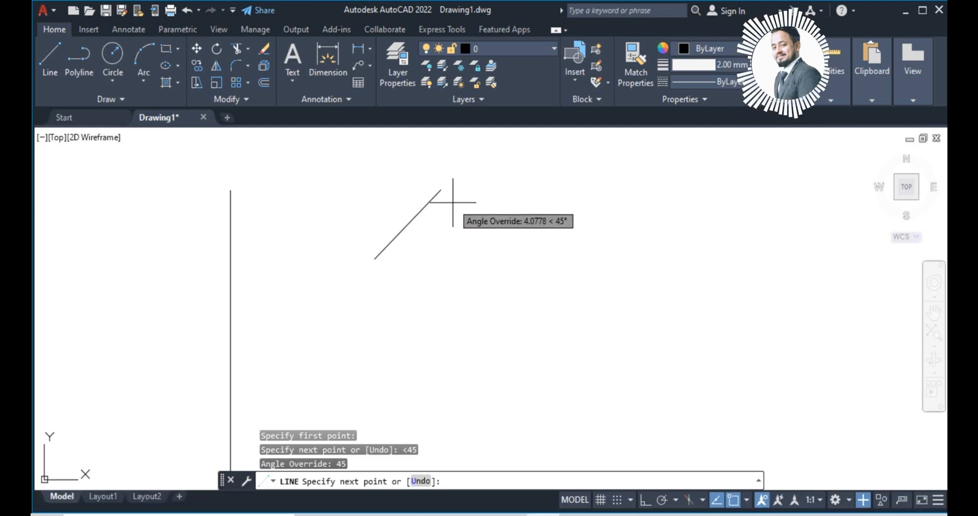
{"action": "type", "text": "10"}
{"action": "key", "text": "Return"}
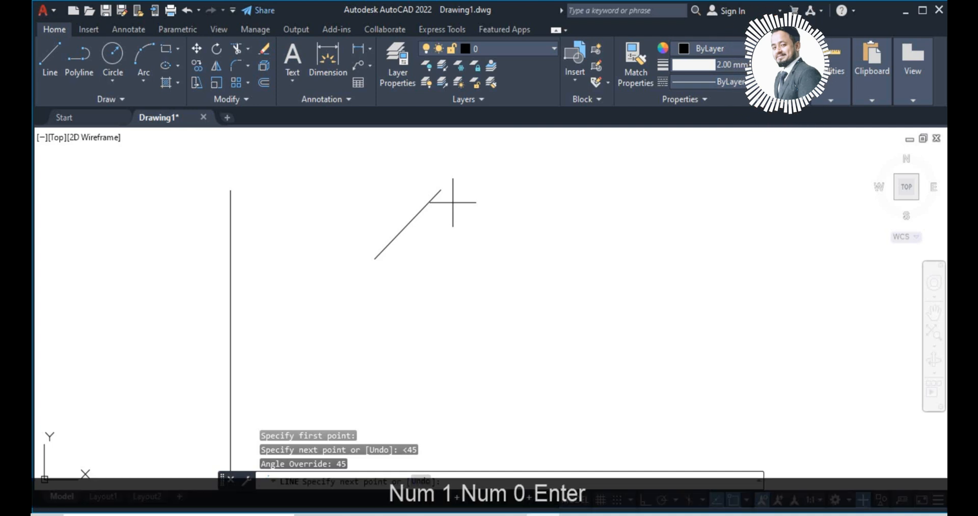
{"action": "scroll", "coordinate": [501, 270], "scroll_direction": "down", "scroll_amount": 4}
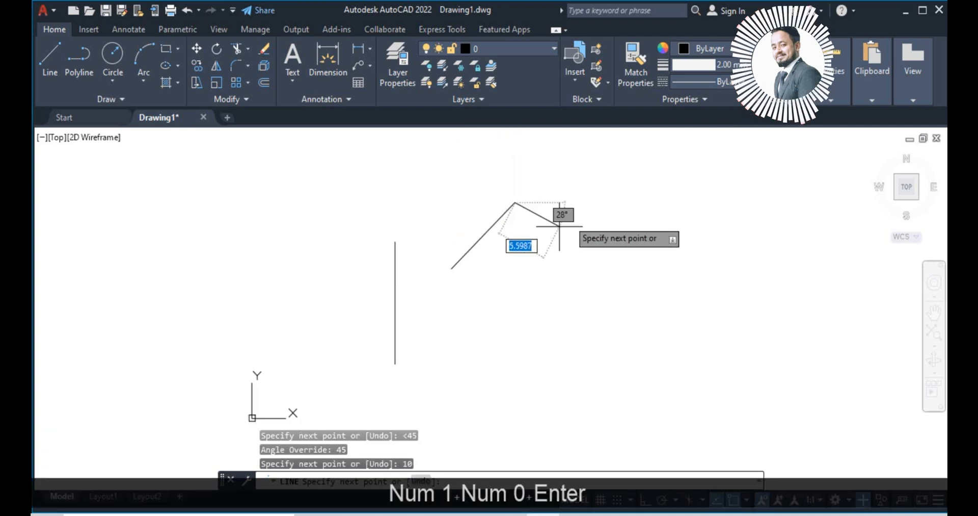
{"action": "scroll", "coordinate": [572, 209], "scroll_direction": "up", "scroll_amount": 4}
{"action": "key", "text": "Escape"}
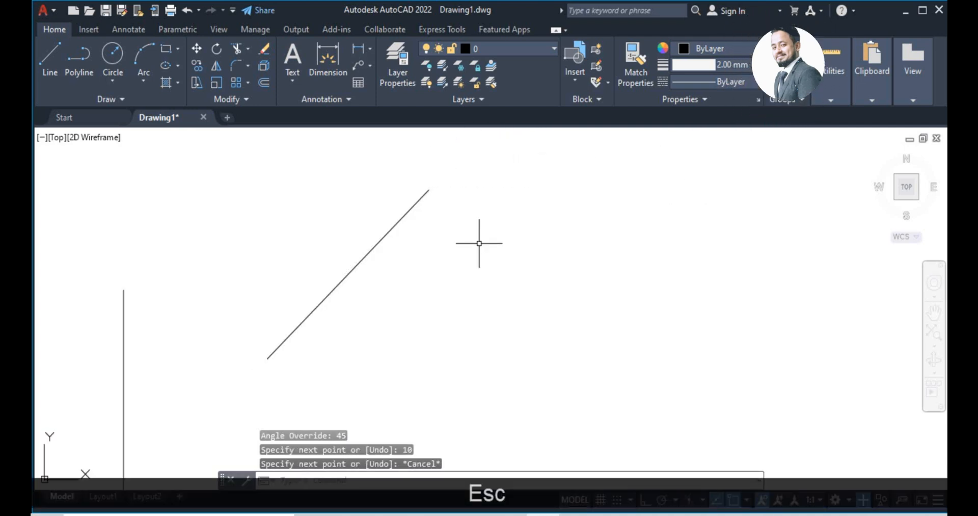
{"action": "key", "text": "ctrl+z"}
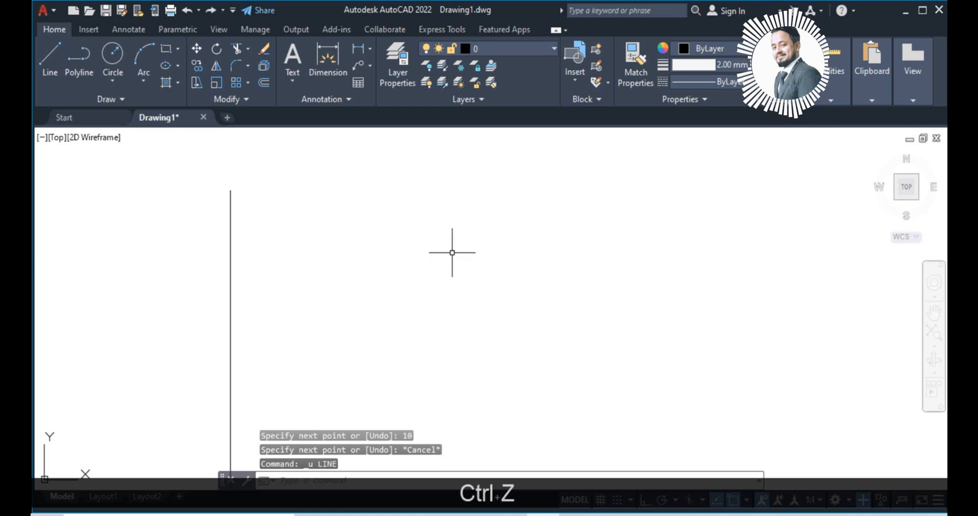
Try a 10-unit line beside the vertical line with its angle locked to 30 degrees, and undo the segment
{"action": "type", "text": "L"}
{"action": "key", "text": "Return"}
{"action": "left_click", "coordinate": [376, 276]}
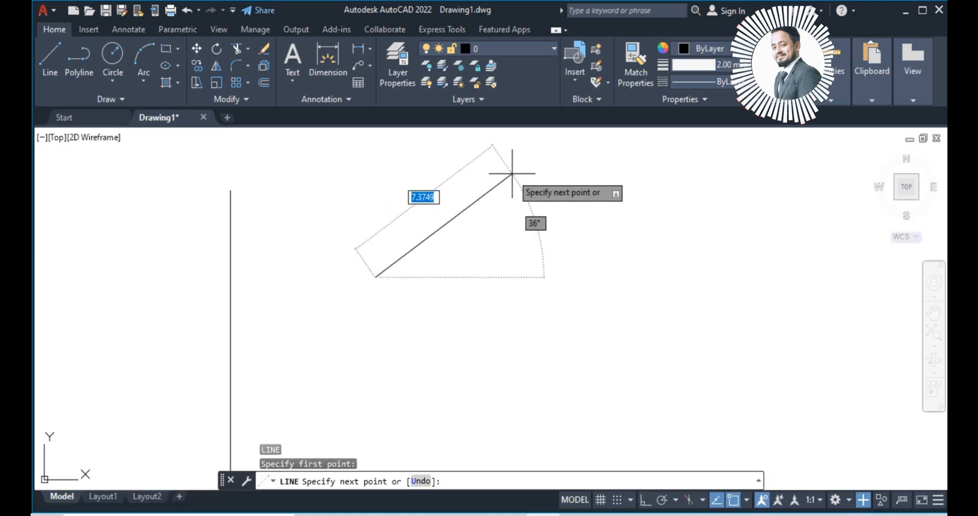
{"action": "key", "text": "shift"}
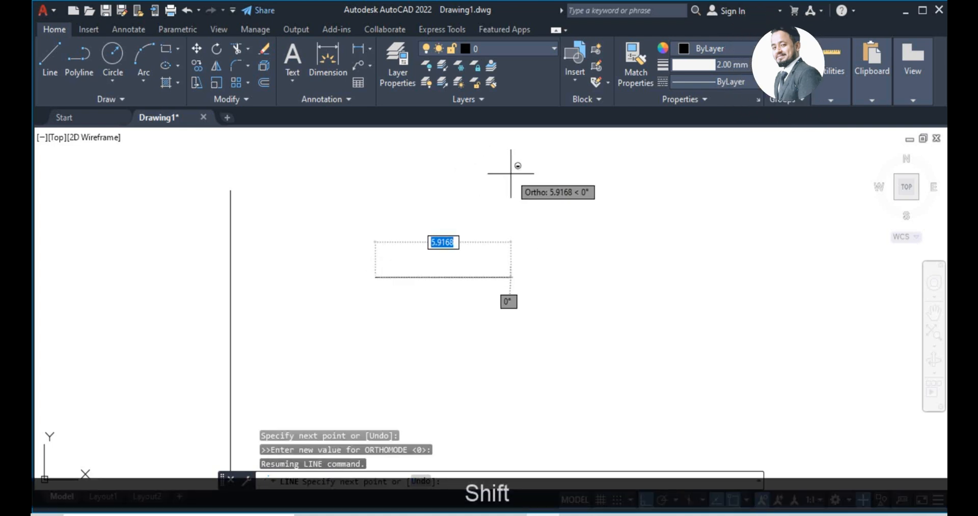
{"action": "type", "text": "<30"}
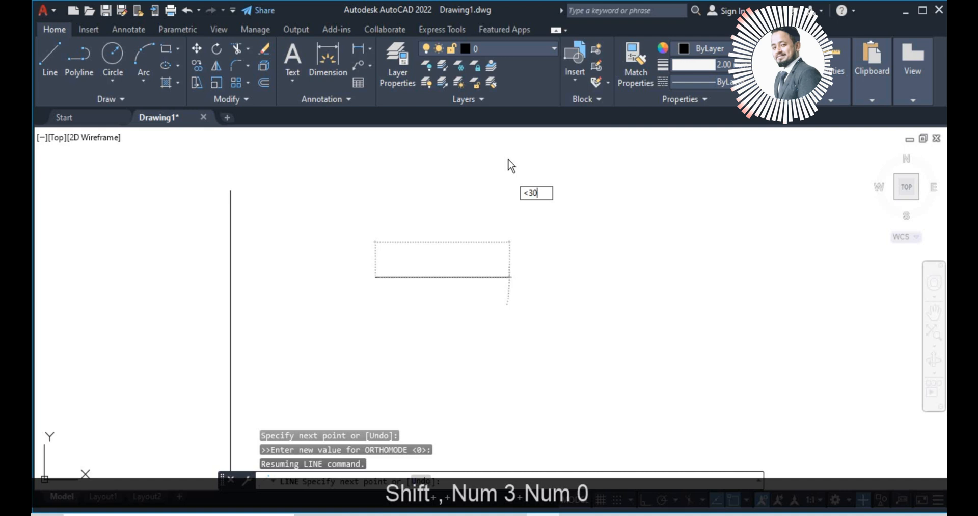
{"action": "key", "text": "Return"}
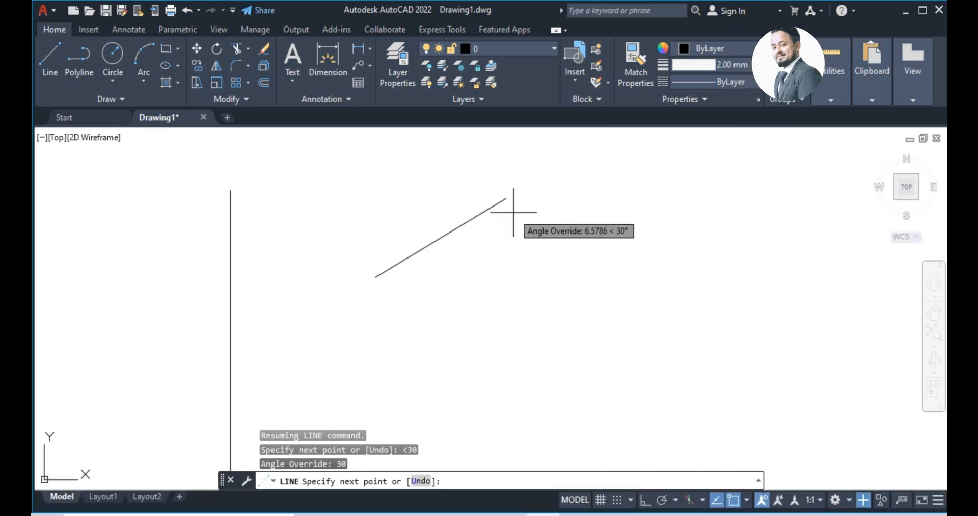
{"action": "type", "text": "10"}
{"action": "key", "text": "Return"}
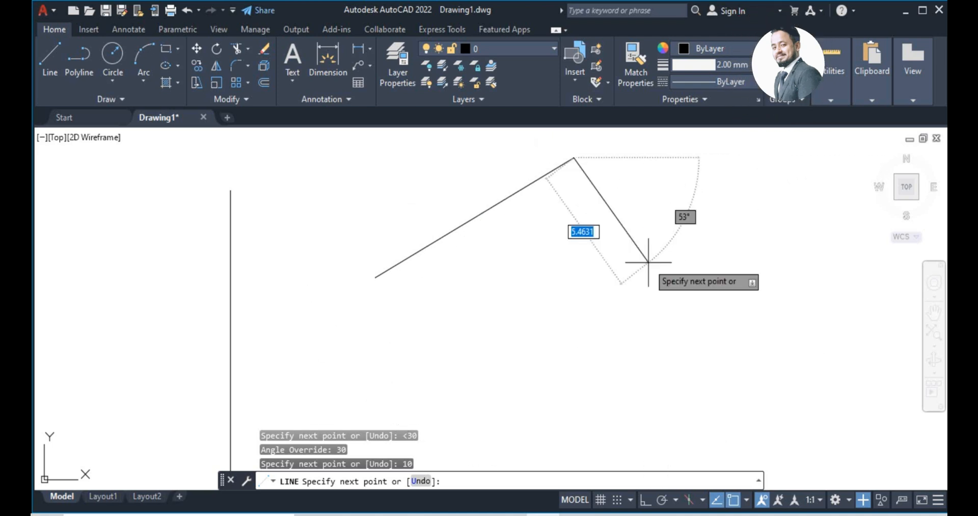
{"action": "key", "text": "ctrl+z"}
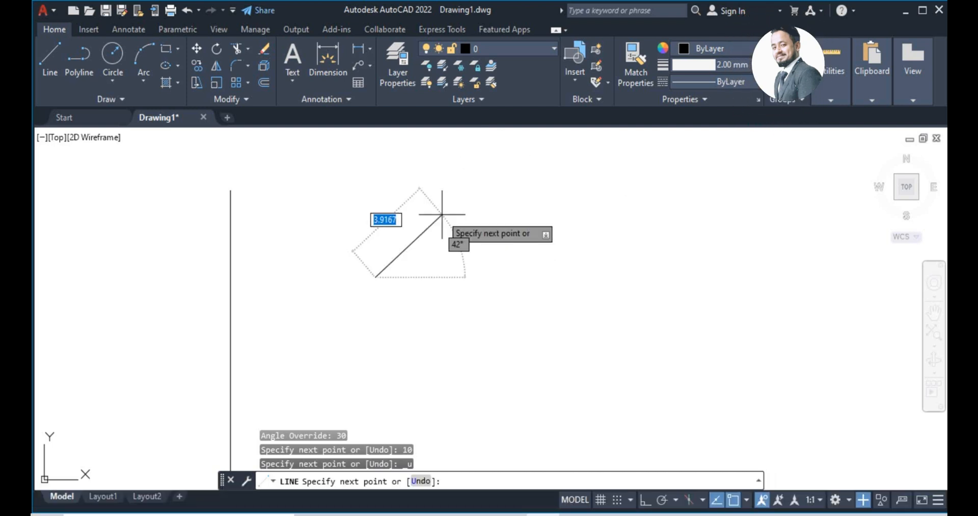
{"action": "key", "text": "Return"}
{"action": "key", "text": "Return"}
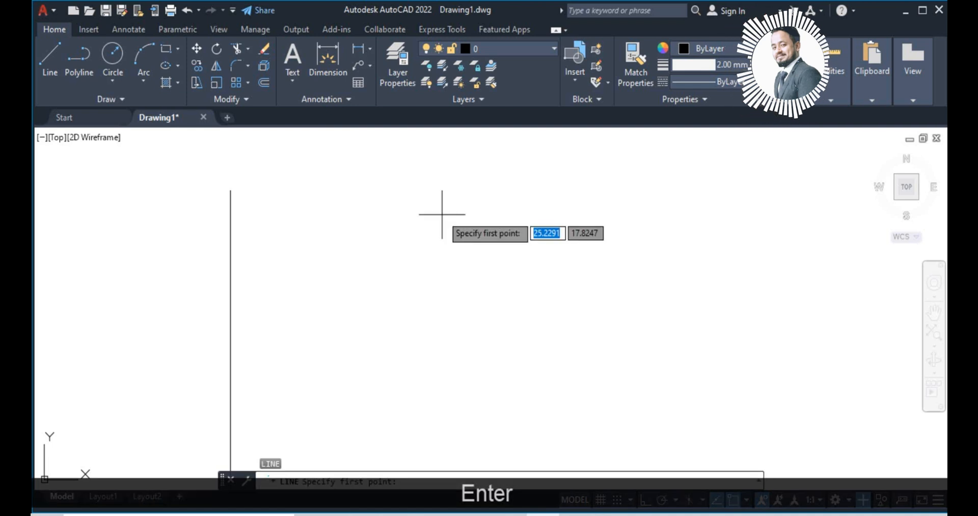
{"action": "type", "text": "<"}
{"action": "key", "text": "Escape"}
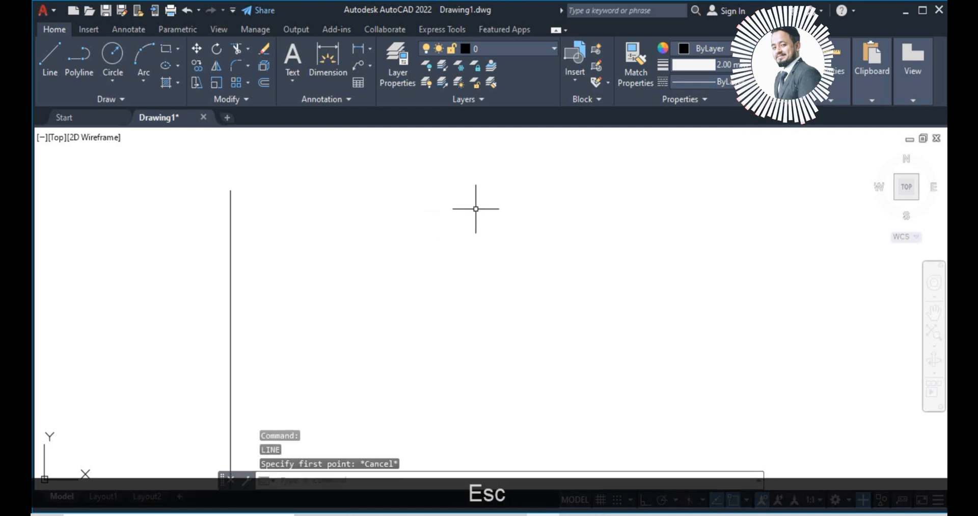
Draw a 10-unit line beside the vertical line with its angle locked to 60 degrees
{"action": "type", "text": "l"}
{"action": "key", "text": "Return"}
{"action": "left_click", "coordinate": [406, 218]}
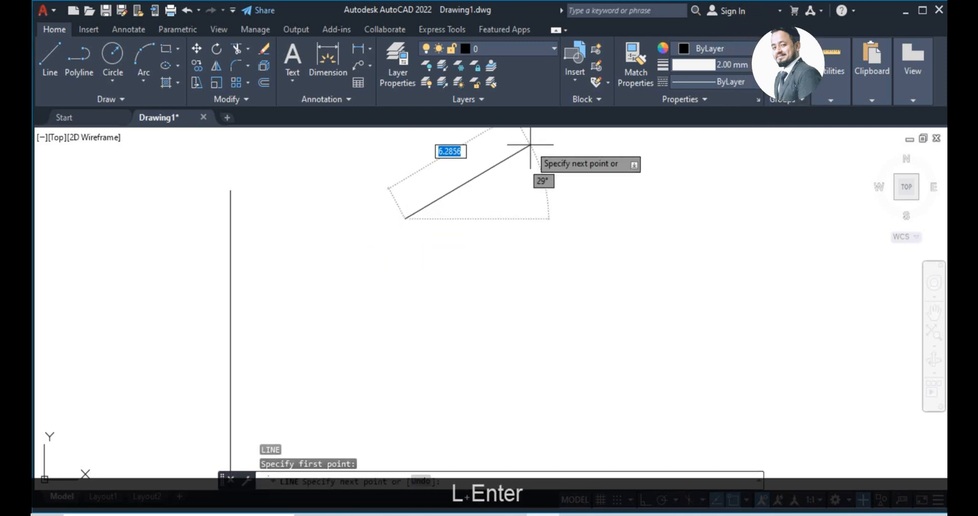
{"action": "key", "text": "shift"}
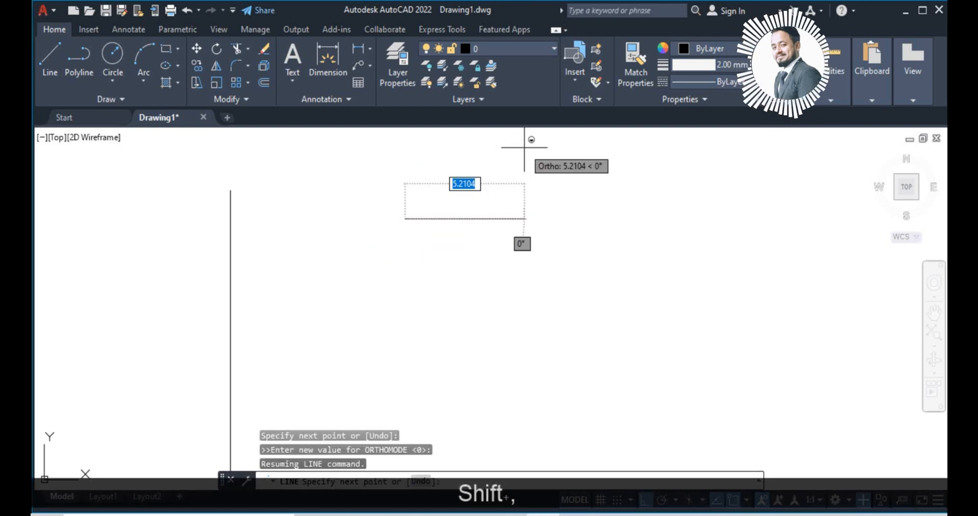
{"action": "type", "text": "<"}
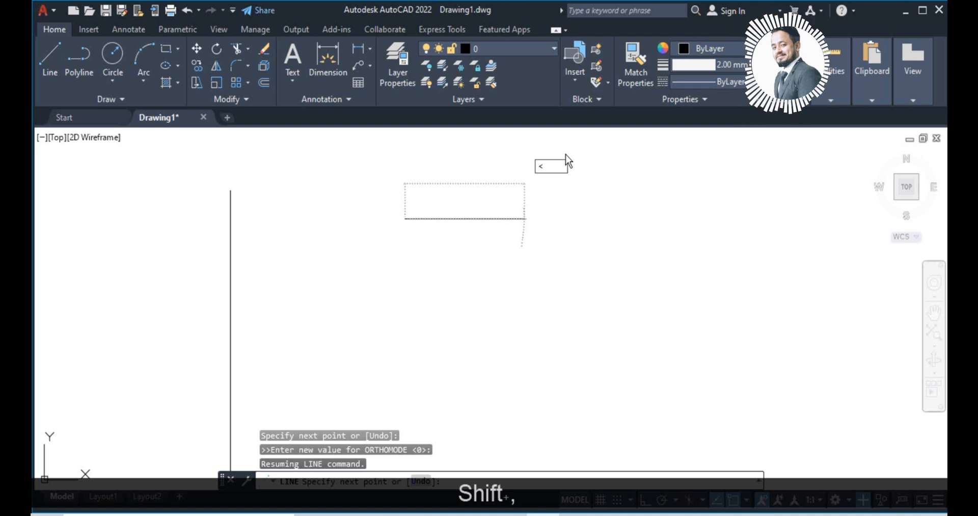
{"action": "type", "text": "60"}
{"action": "key", "text": "Return"}
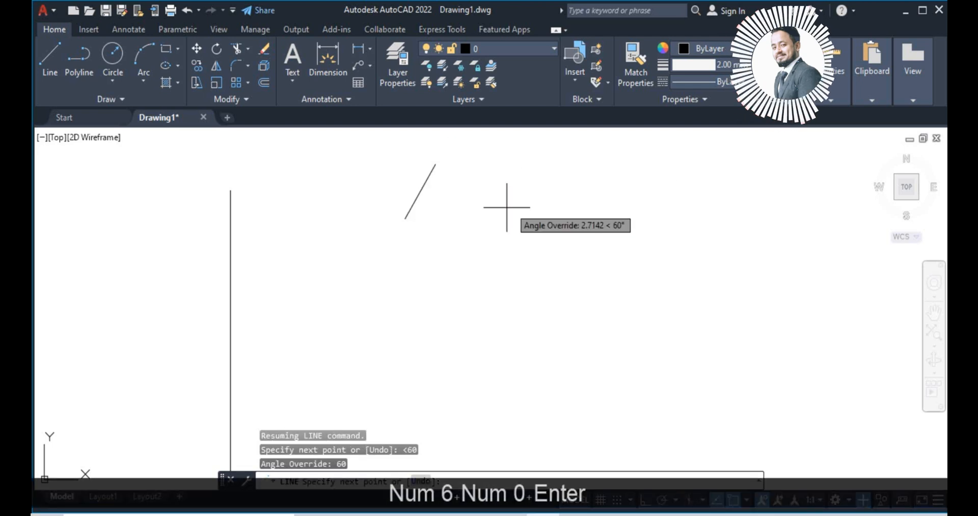
{"action": "scroll", "coordinate": [430, 291], "scroll_direction": "down", "scroll_amount": 2}
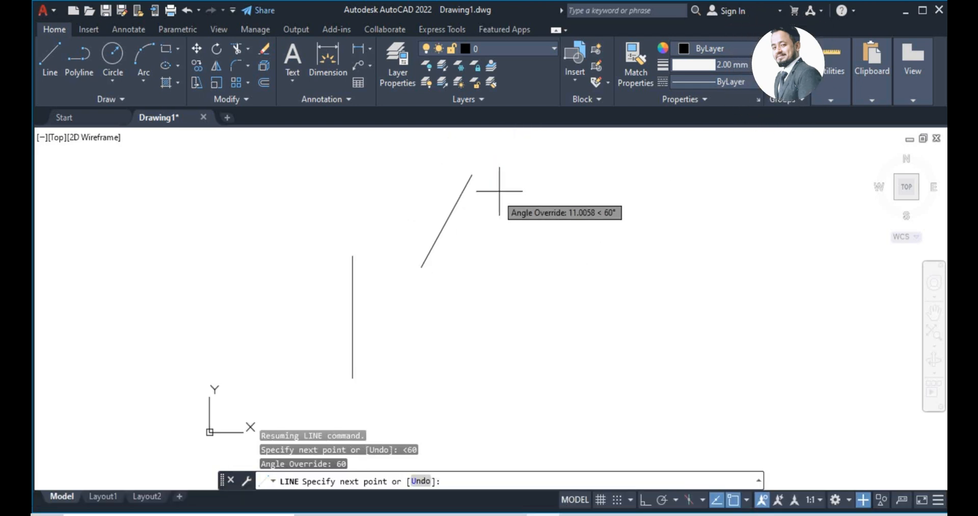
{"action": "type", "text": "1"}
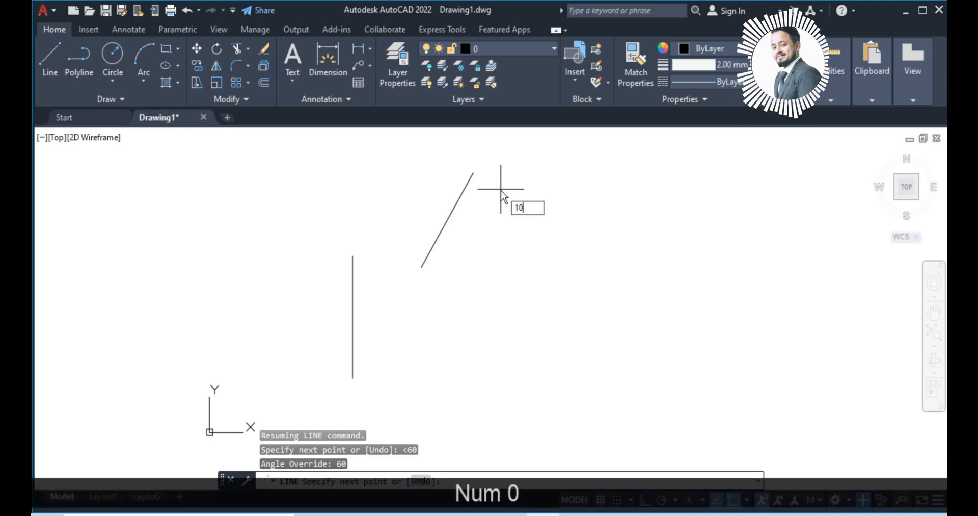
{"action": "type", "text": "0"}
{"action": "key", "text": "Return"}
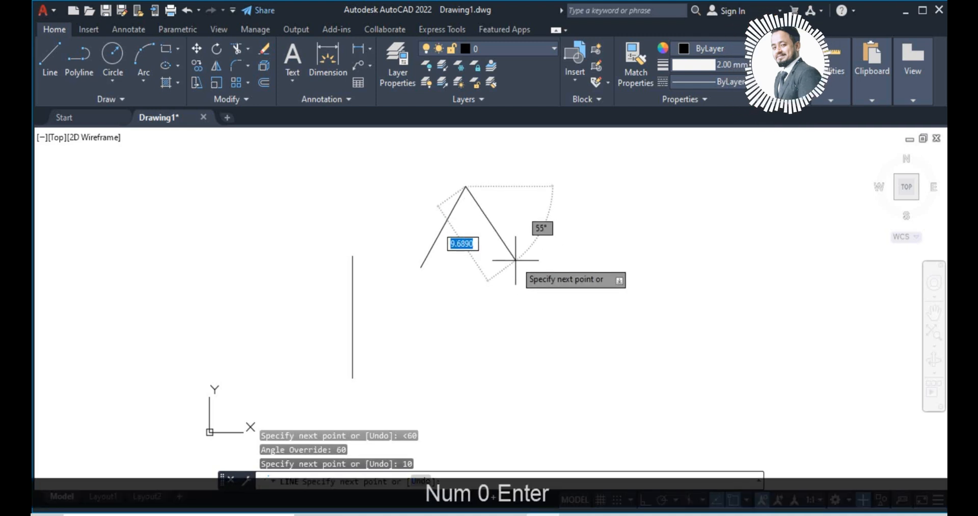
Draw a 10-unit side from the apex with its angle locked to 120 degrees, and close the triangle at the first line's start point
{"action": "key", "text": "shift"}
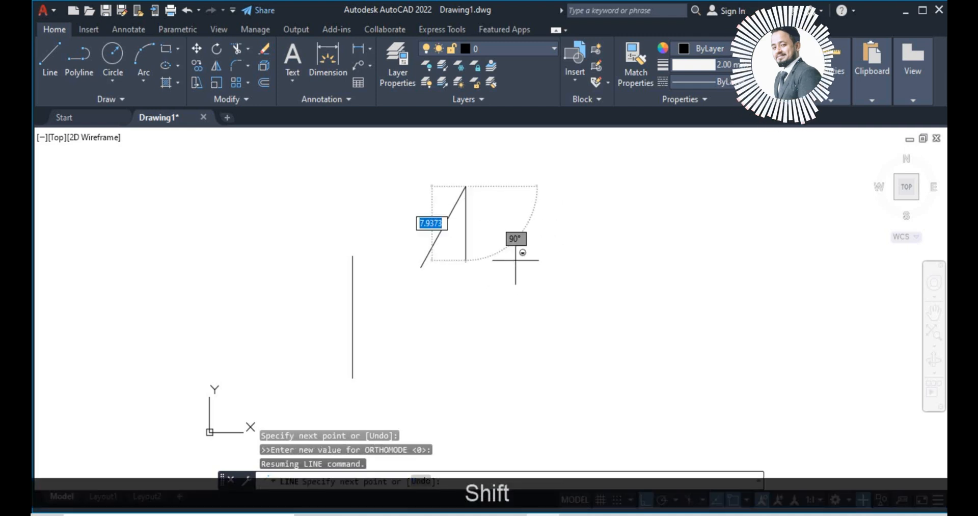
{"action": "type", "text": "<"}
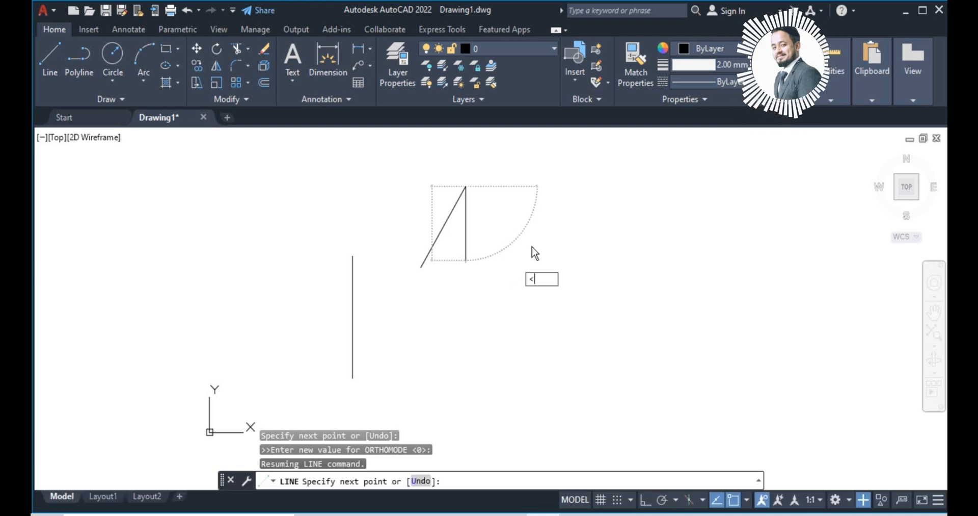
{"action": "type", "text": "120"}
{"action": "key", "text": "Return"}
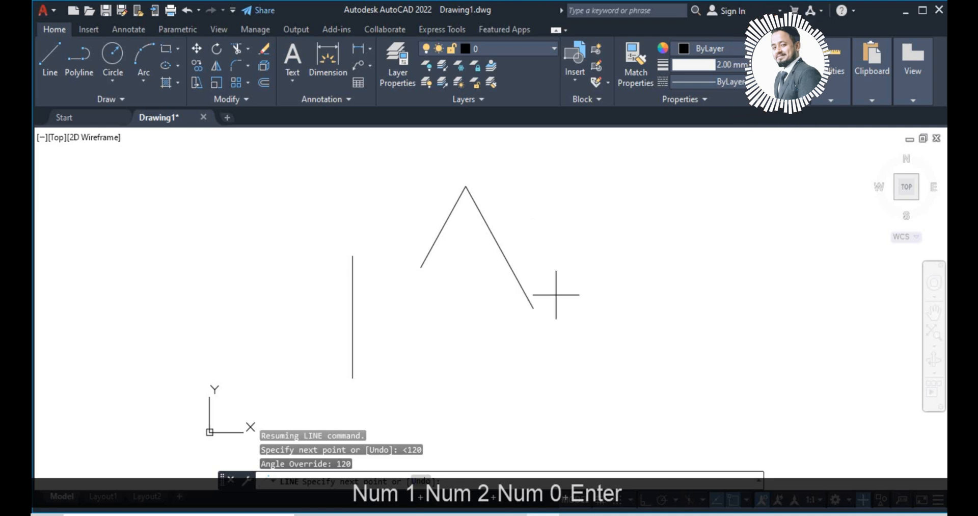
{"action": "type", "text": "10"}
{"action": "key", "text": "Return"}
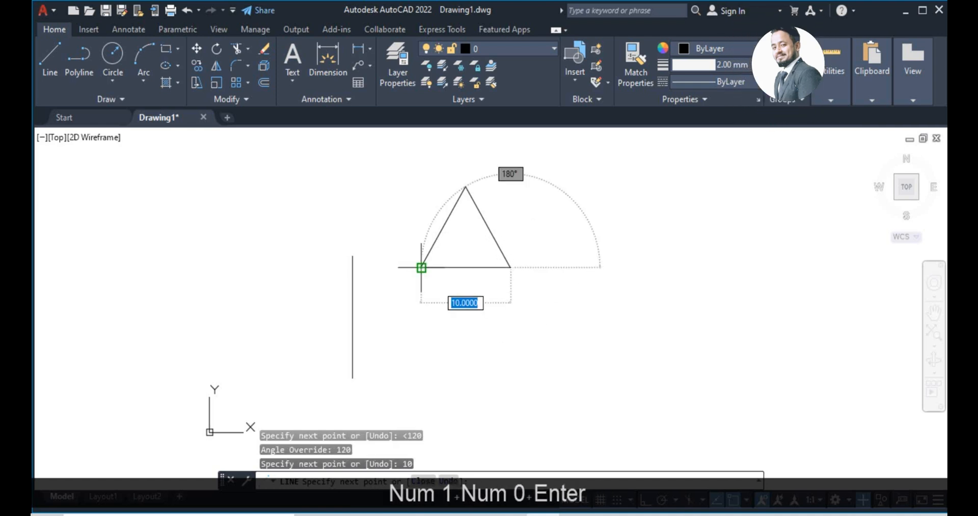
{"action": "left_click", "coordinate": [420, 267]}
{"action": "key", "text": "Escape"}
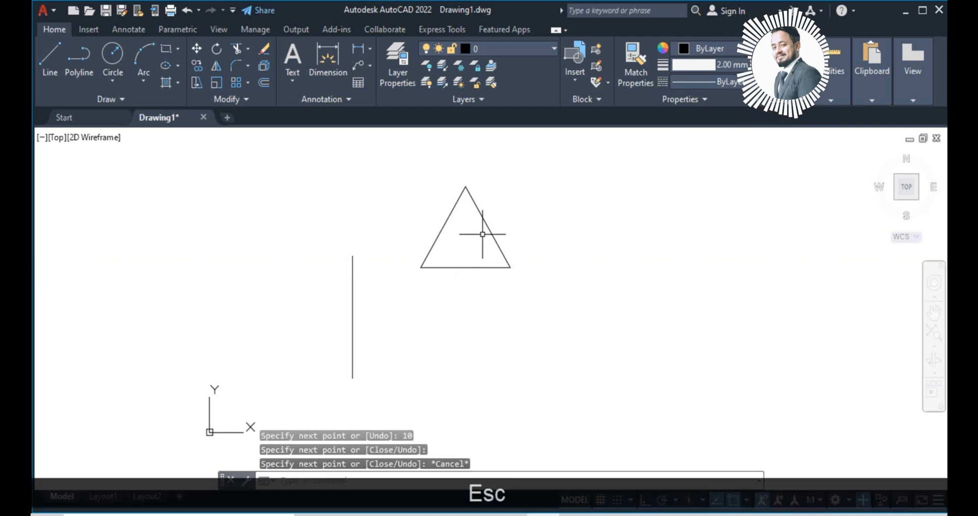
Select the triangle's three lines and the vertical line, and delete them all
{"action": "scroll", "coordinate": [485, 234], "scroll_direction": "up", "scroll_amount": 2}
{"action": "scroll", "coordinate": [426, 328], "scroll_direction": "down", "scroll_amount": 2}
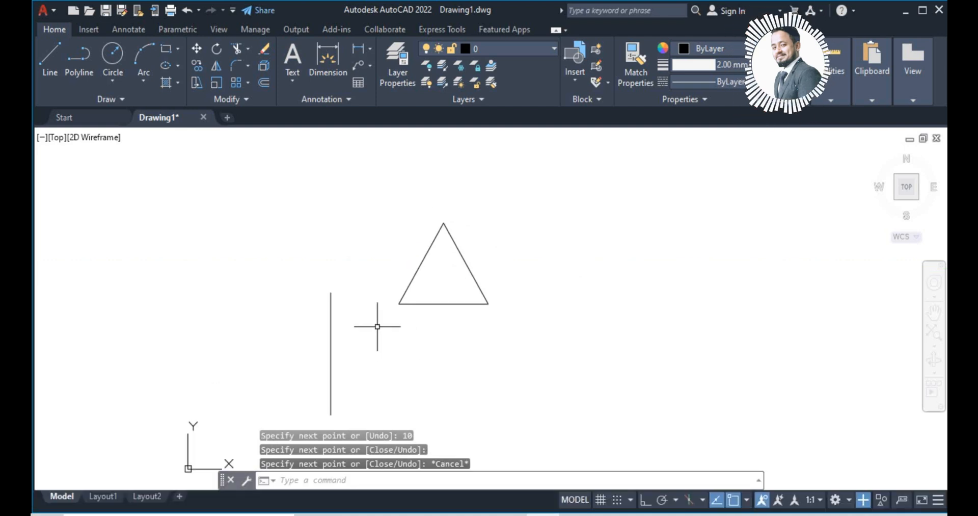
{"action": "middle_click_drag", "start_coordinate": [419, 307], "coordinate": [417, 295]}
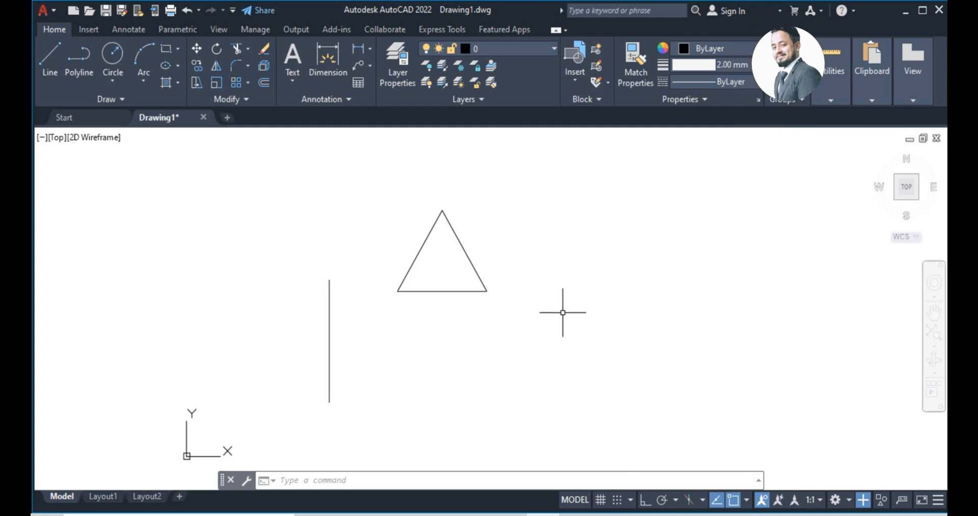
{"action": "left_click", "coordinate": [636, 163]}
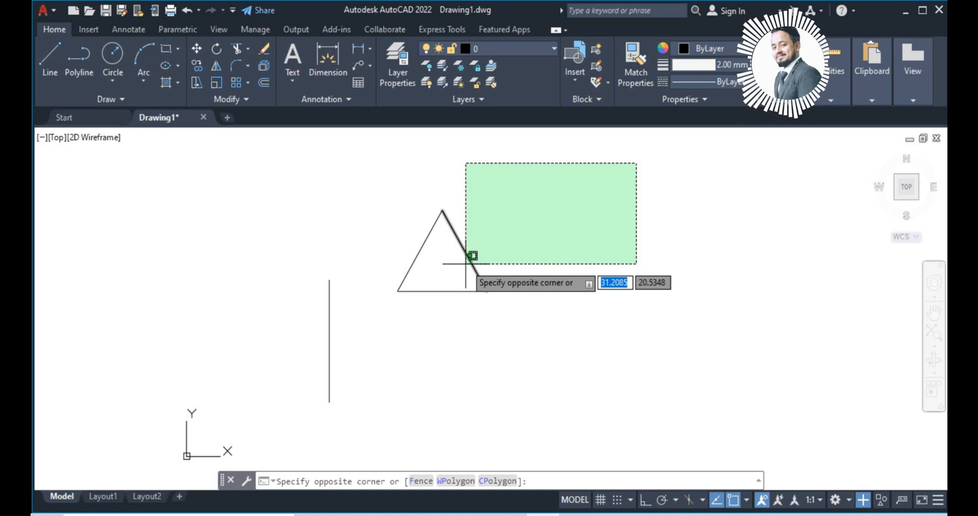
{"action": "left_click", "coordinate": [465, 264]}
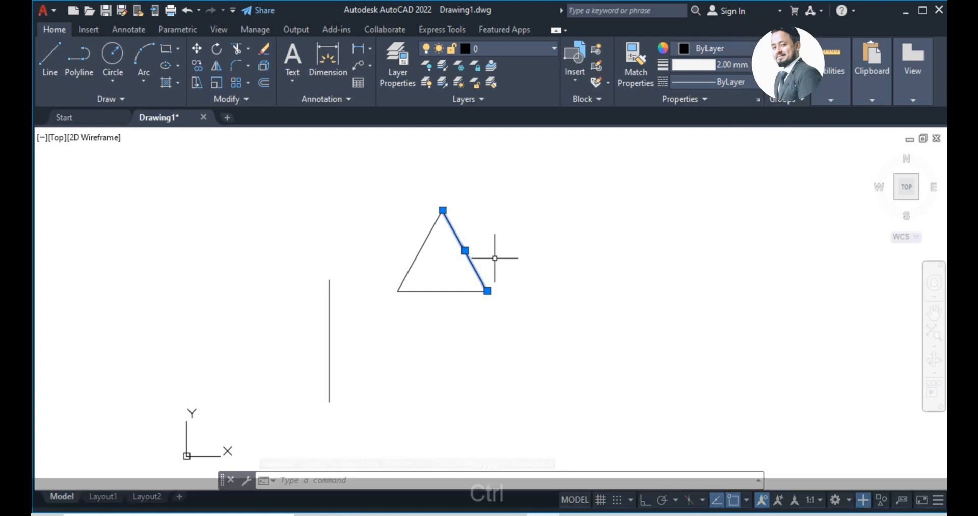
{"action": "left_click", "coordinate": [253, 208], "text": "ctrl"}
{"action": "left_click", "coordinate": [659, 443], "text": "ctrl"}
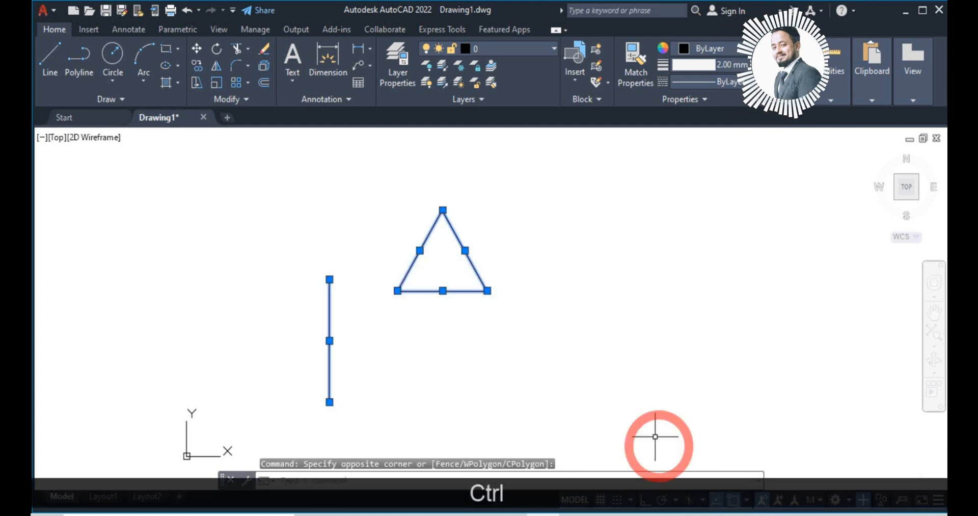
{"action": "key", "text": "Delete"}
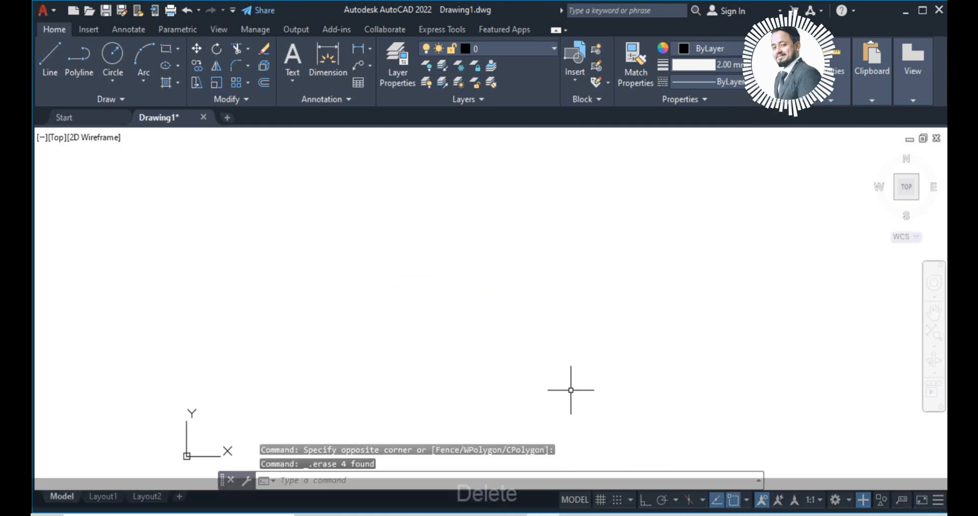
Draw a closed triangle with the Polyline tool, ending with a side about 24.9 units long back to the start point
{"action": "left_click", "coordinate": [80, 73]}
{"action": "left_click", "coordinate": [409, 225]}
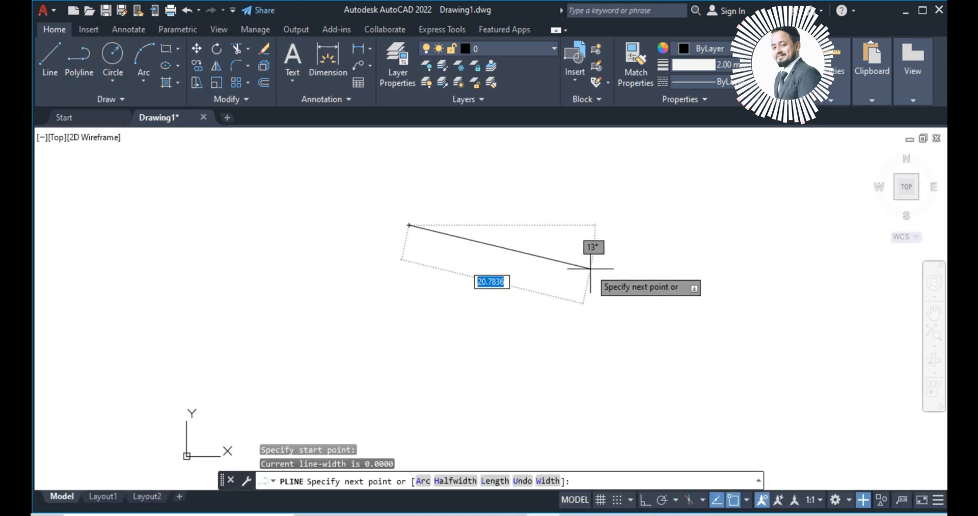
{"action": "left_click", "coordinate": [587, 249]}
{"action": "left_click", "coordinate": [514, 430]}
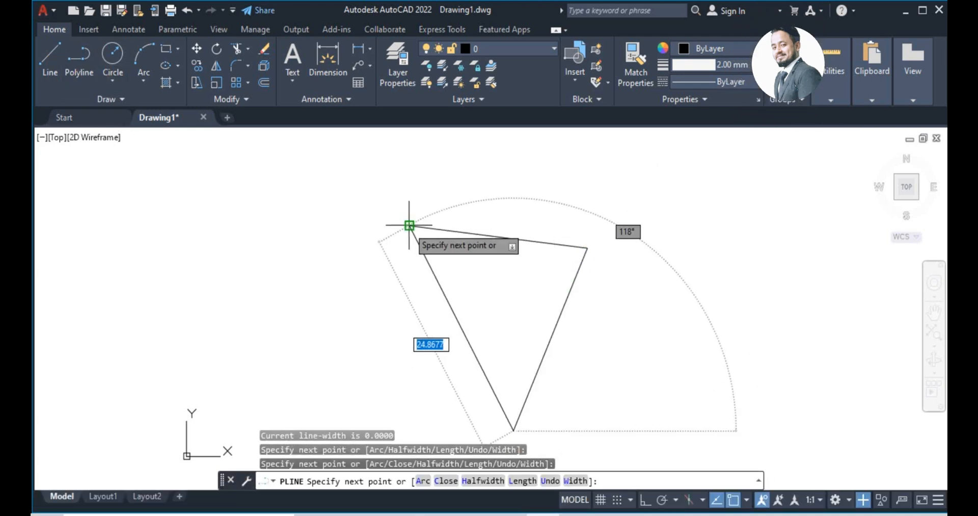
{"action": "left_click", "coordinate": [409, 225]}
{"action": "key", "text": "Escape"}
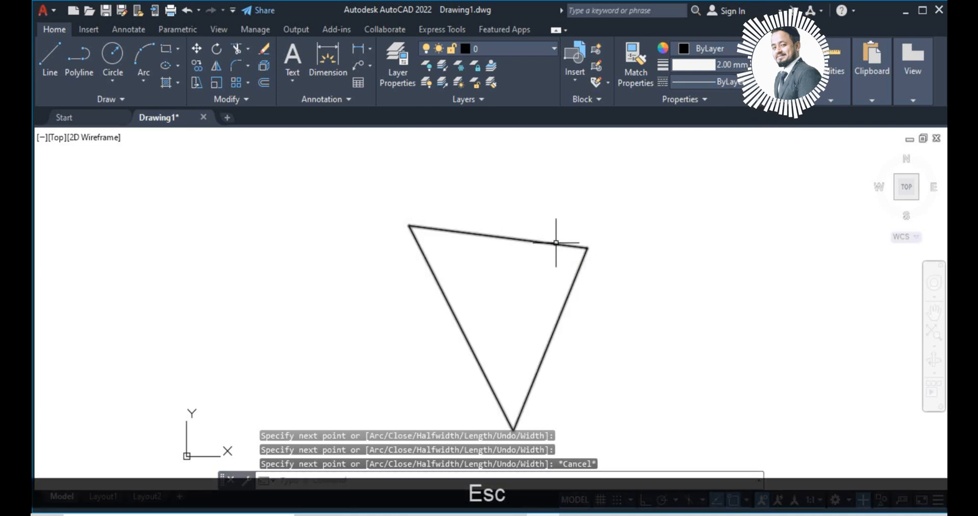
Select the polyline triangle with a crossing window over its upper-right corner, and clear the selection
{"action": "left_click", "coordinate": [713, 166]}
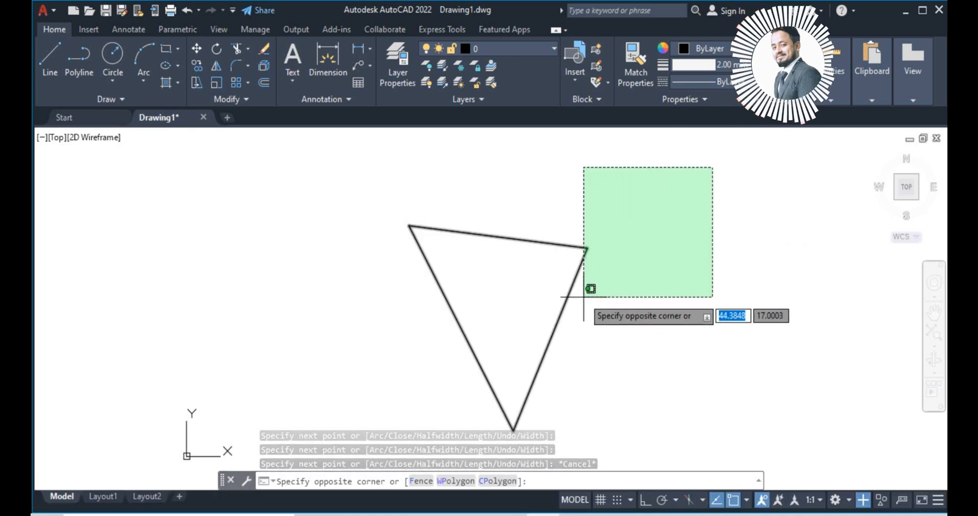
{"action": "left_click", "coordinate": [585, 261]}
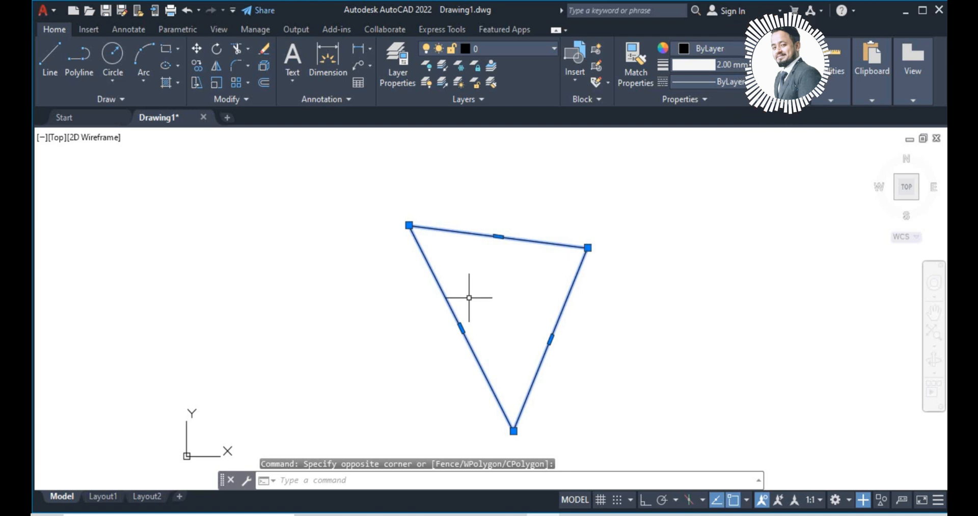
{"action": "key", "text": "Escape"}
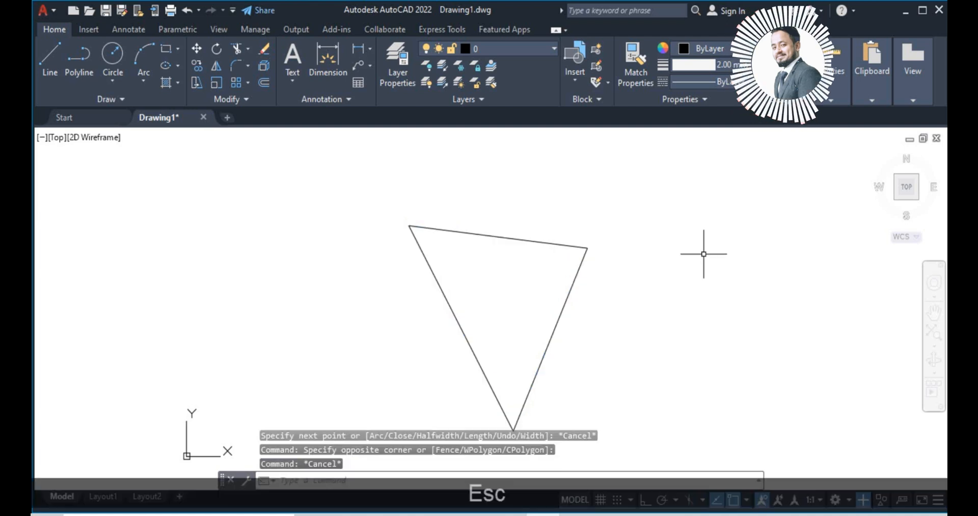
Try to select the polyline triangle with a window lasso and enclosing windows that cover only part of it
{"action": "left_click", "coordinate": [261, 171]}
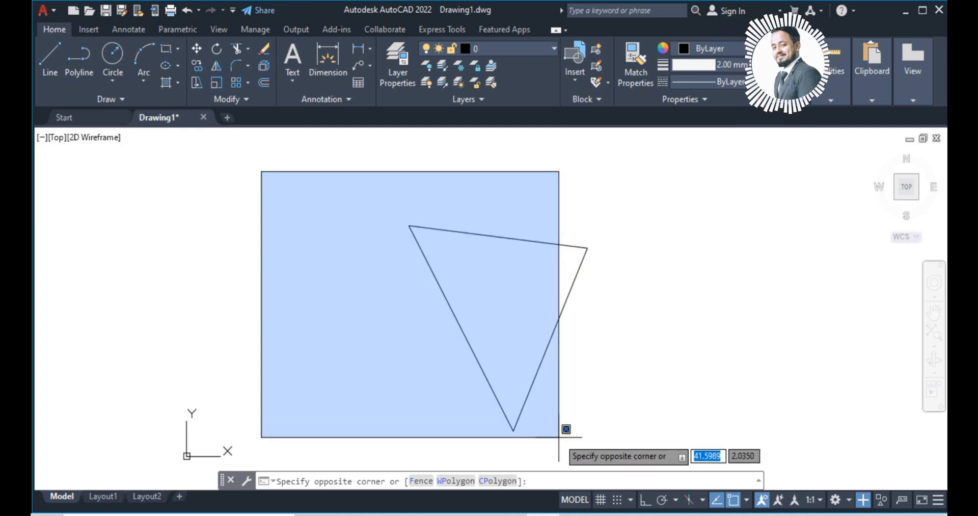
{"action": "left_click", "coordinate": [357, 202]}
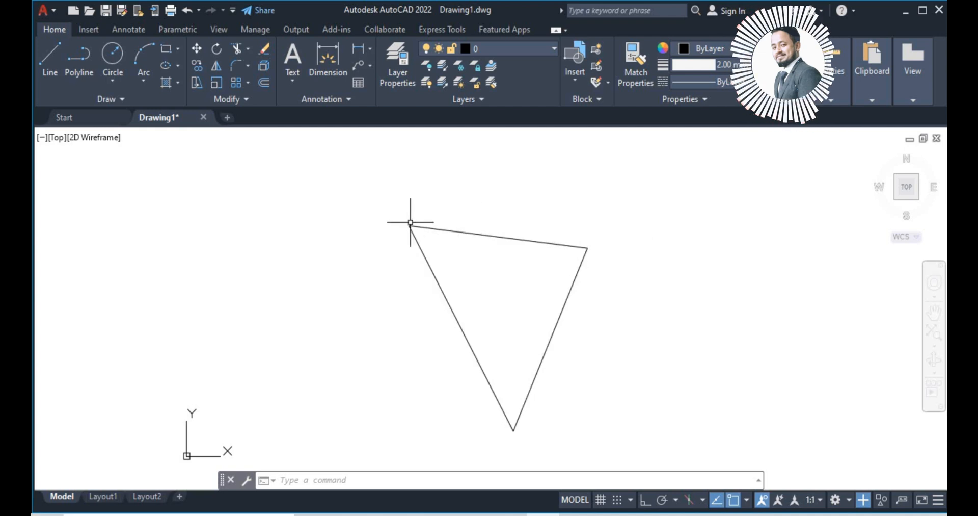
{"action": "left_click_drag", "start_coordinate": [310, 175], "coordinate": [609, 426]}
{"action": "left_click", "coordinate": [249, 143]}
{"action": "left_click", "coordinate": [581, 418]}
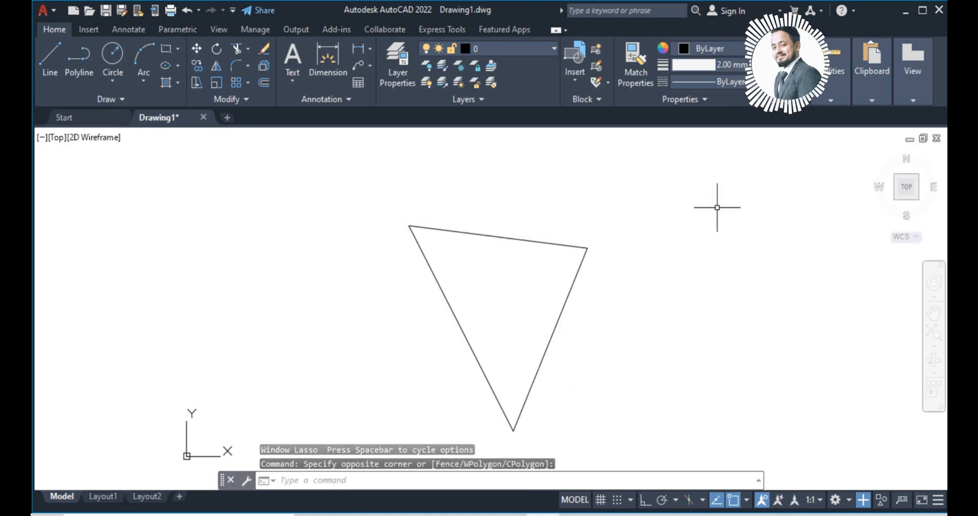
Select the polyline triangle with a crossing window over part of its sides, and clear the selection
{"action": "left_click_drag", "start_coordinate": [719, 184], "coordinate": [628, 237]}
{"action": "left_click", "coordinate": [652, 157]}
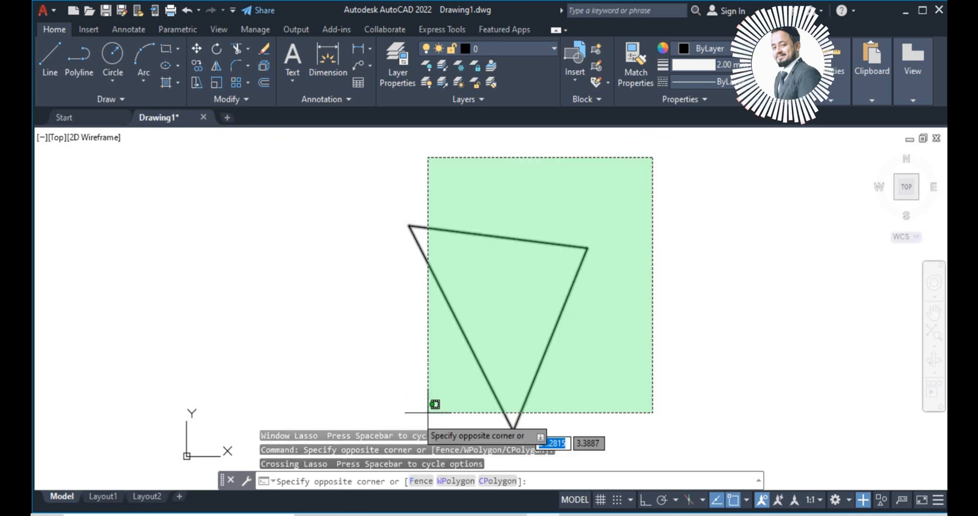
{"action": "left_click", "coordinate": [488, 404]}
{"action": "left_click", "coordinate": [280, 238]}
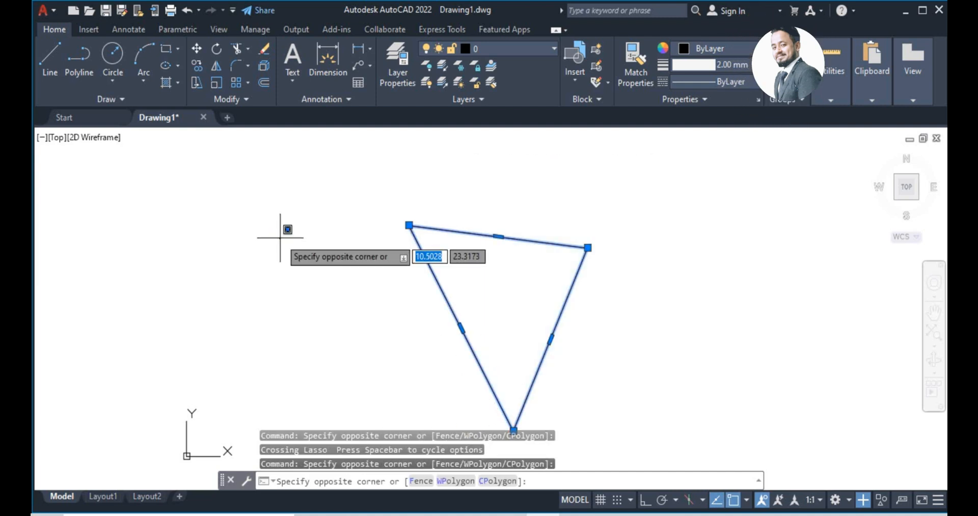
{"action": "key", "text": "Escape"}
{"action": "key", "text": "Escape"}
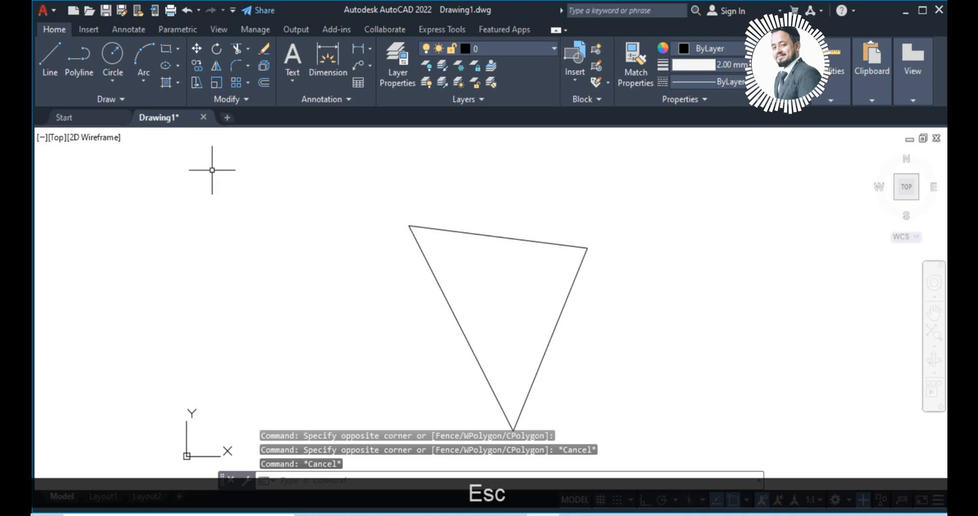
Try a window lasso over part of the triangle, select it with a crossing lasso, and clear the selection
{"action": "left_click", "coordinate": [218, 174]}
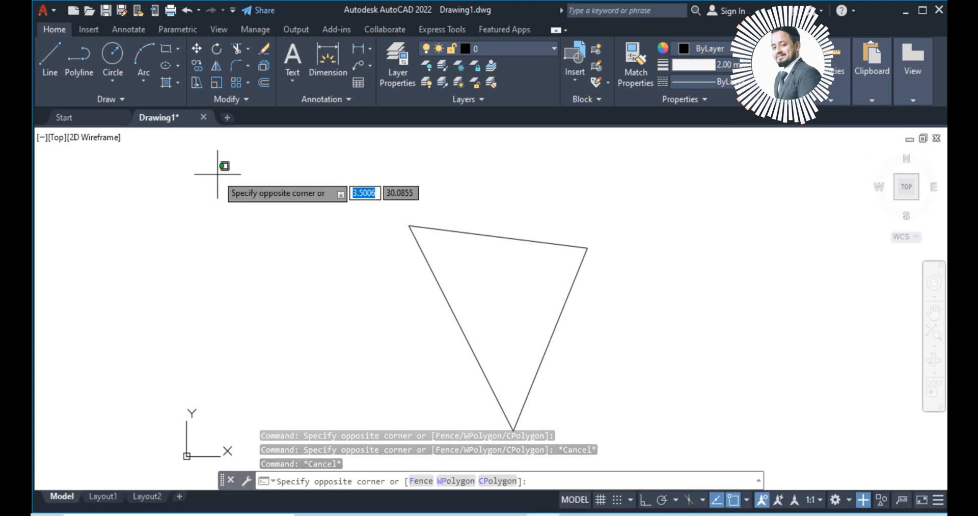
{"action": "key", "text": "Escape"}
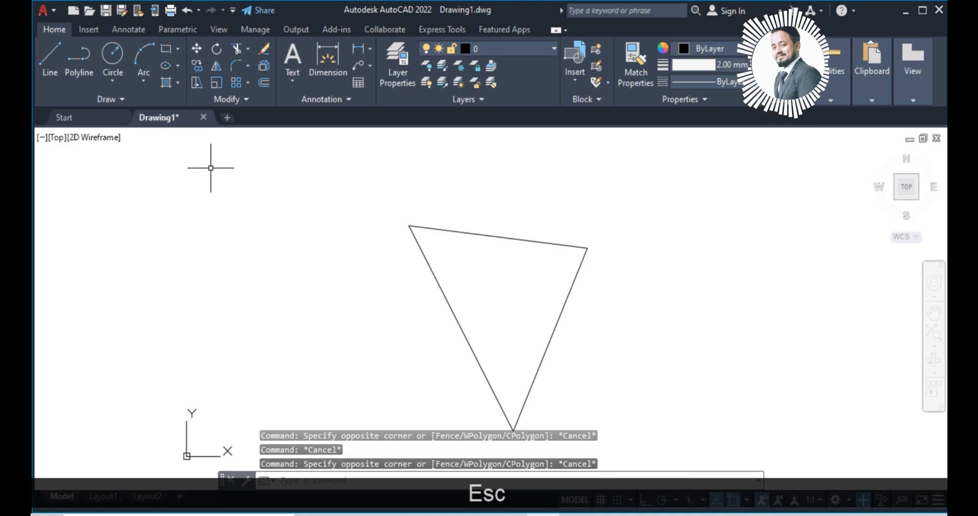
{"action": "mouse_move", "coordinate": [210, 168]}
{"action": "left_mouse_down"}
{"action": "mouse_move", "coordinate": [354, 234]}
{"action": "mouse_move", "coordinate": [522, 173]}
{"action": "mouse_move", "coordinate": [533, 284]}
{"action": "mouse_move", "coordinate": [540, 240]}
{"action": "mouse_move", "coordinate": [590, 220]}
{"action": "mouse_move", "coordinate": [612, 229]}
{"action": "mouse_move", "coordinate": [337, 330]}
{"action": "mouse_move", "coordinate": [451, 329]}
{"action": "left_mouse_up"}
{"action": "mouse_move", "coordinate": [651, 179]}
{"action": "left_mouse_down"}
{"action": "mouse_move", "coordinate": [749, 255]}
{"action": "mouse_move", "coordinate": [722, 356]}
{"action": "mouse_move", "coordinate": [572, 279]}
{"action": "mouse_move", "coordinate": [164, 241]}
{"action": "mouse_move", "coordinate": [180, 279]}
{"action": "left_mouse_up"}
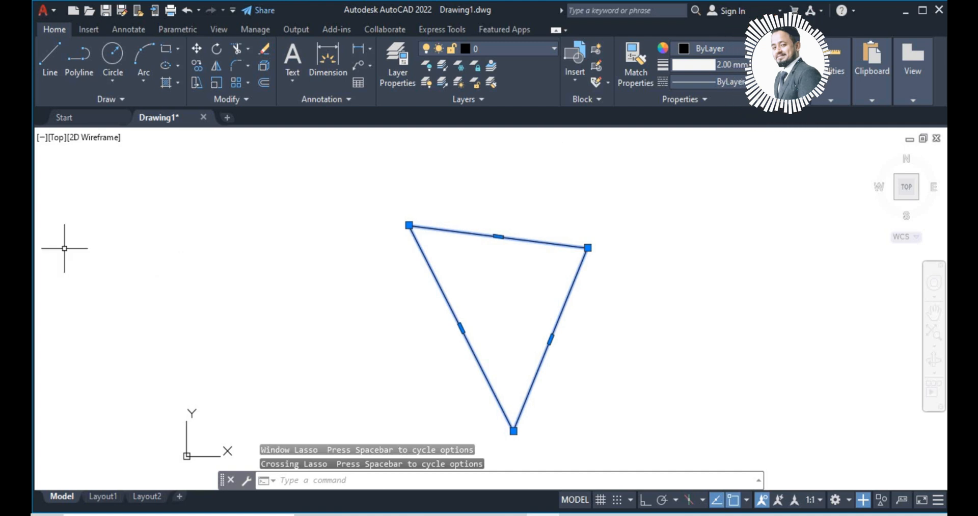
{"action": "key", "text": "Escape"}
Select the polyline triangle with a crossing lasso through its right side, and try further window lassos beside it
{"action": "mouse_move", "coordinate": [380, 192]}
{"action": "left_mouse_down"}
{"action": "mouse_move", "coordinate": [659, 229]}
{"action": "mouse_move", "coordinate": [260, 313]}
{"action": "left_mouse_up"}
{"action": "mouse_move", "coordinate": [703, 192]}
{"action": "left_mouse_down"}
{"action": "mouse_move", "coordinate": [662, 168]}
{"action": "mouse_move", "coordinate": [586, 223]}
{"action": "mouse_move", "coordinate": [537, 296]}
{"action": "left_mouse_up"}
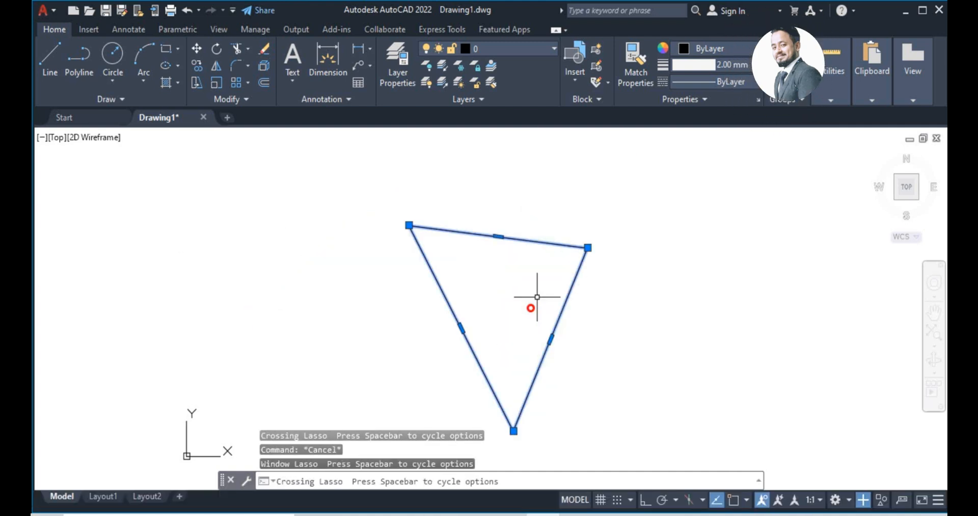
{"action": "left_click", "coordinate": [273, 235]}
{"action": "key", "text": "Escape"}
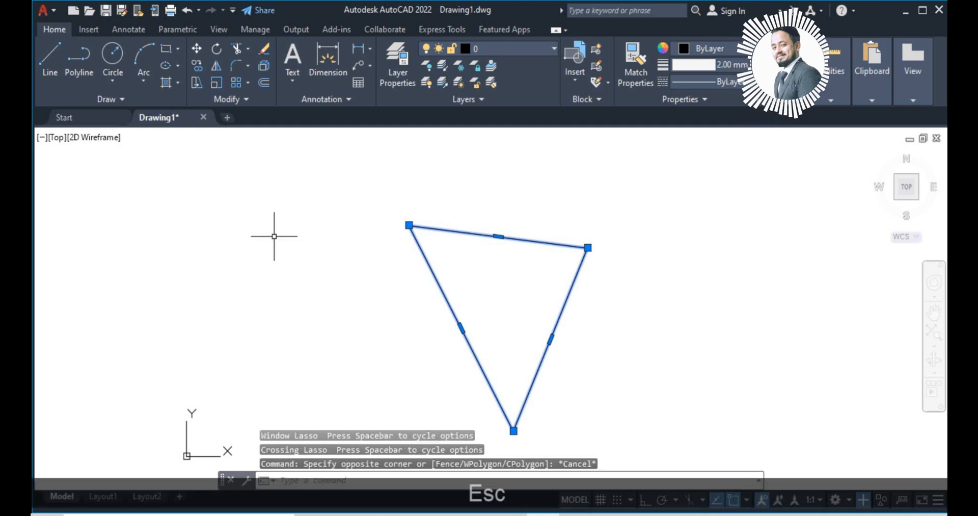
{"action": "mouse_move", "coordinate": [274, 236]}
{"action": "left_mouse_down"}
{"action": "mouse_move", "coordinate": [585, 168]}
{"action": "mouse_move", "coordinate": [399, 341]}
{"action": "mouse_move", "coordinate": [590, 405]}
{"action": "mouse_move", "coordinate": [411, 427]}
{"action": "left_mouse_up"}
{"action": "mouse_move", "coordinate": [360, 255]}
{"action": "left_mouse_down"}
{"action": "mouse_move", "coordinate": [653, 291]}
{"action": "mouse_move", "coordinate": [758, 221]}
{"action": "mouse_move", "coordinate": [644, 410]}
{"action": "mouse_move", "coordinate": [410, 421]}
{"action": "mouse_move", "coordinate": [399, 329]}
{"action": "mouse_move", "coordinate": [386, 339]}
{"action": "left_mouse_up"}
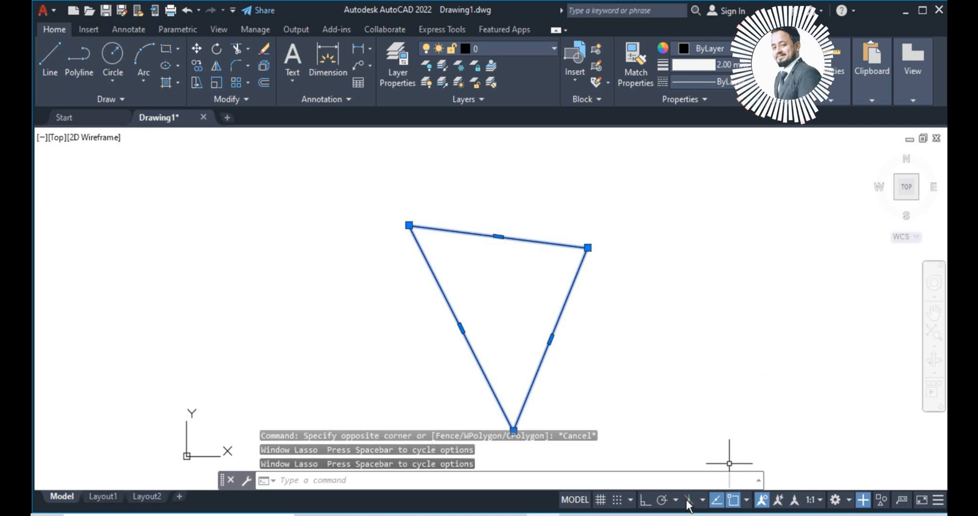
Turn on Ortho mode, and switch Snap mode on and back off
{"action": "left_click", "coordinate": [645, 501]}
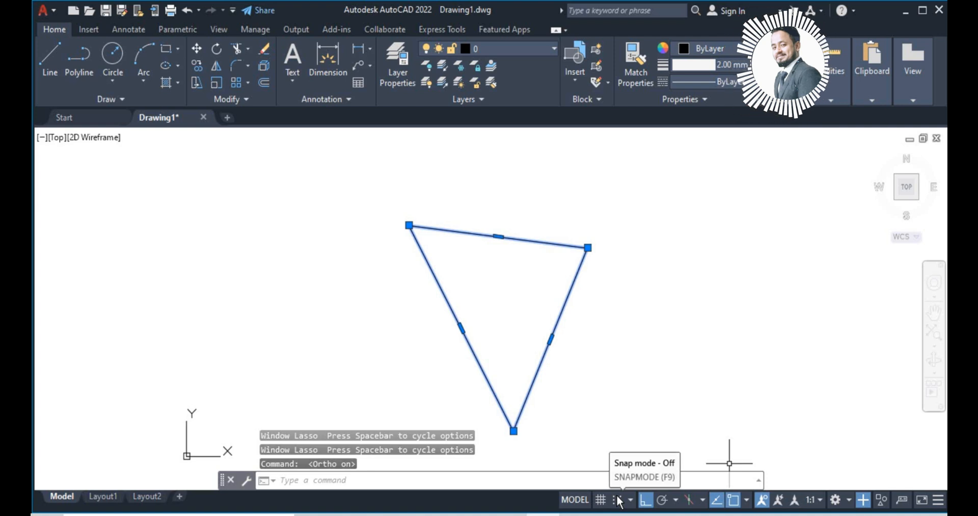
{"action": "left_click", "coordinate": [620, 500]}
{"action": "mouse_move", "coordinate": [588, 248]}
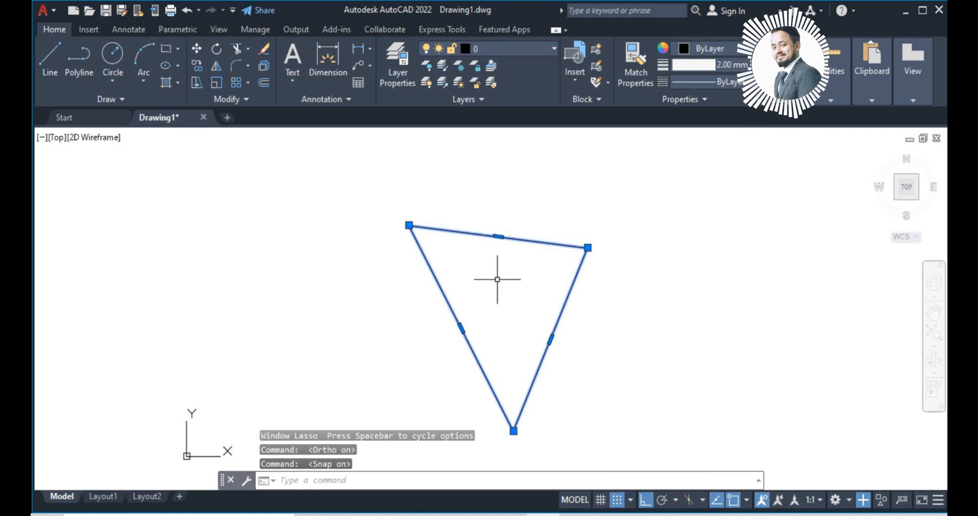
{"action": "left_click", "coordinate": [617, 499]}
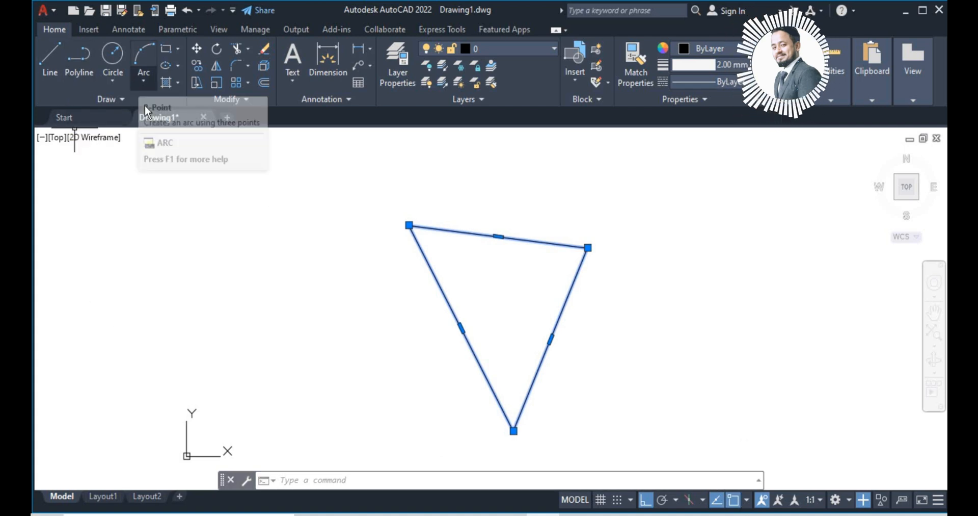
Delete the polyline triangle using a crossing window selection
{"action": "left_click", "coordinate": [650, 217]}
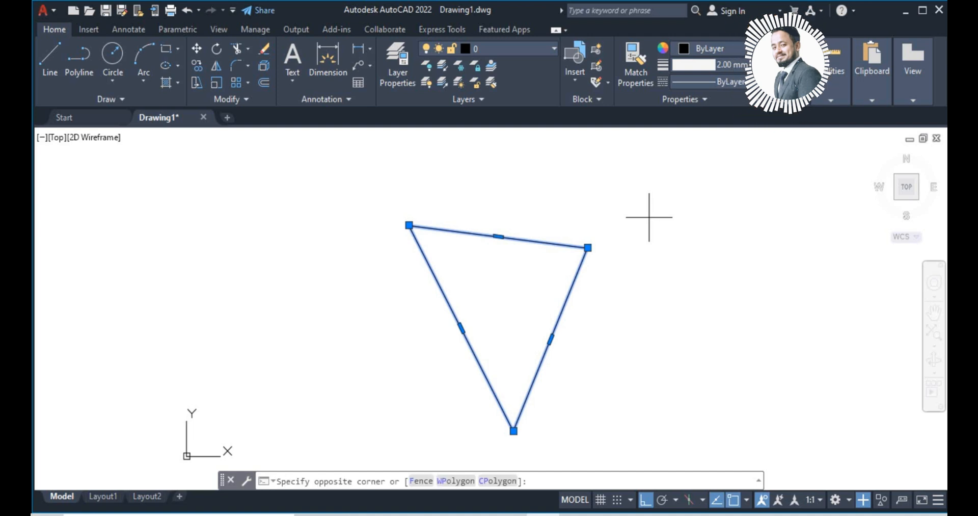
{"action": "left_click", "coordinate": [339, 444]}
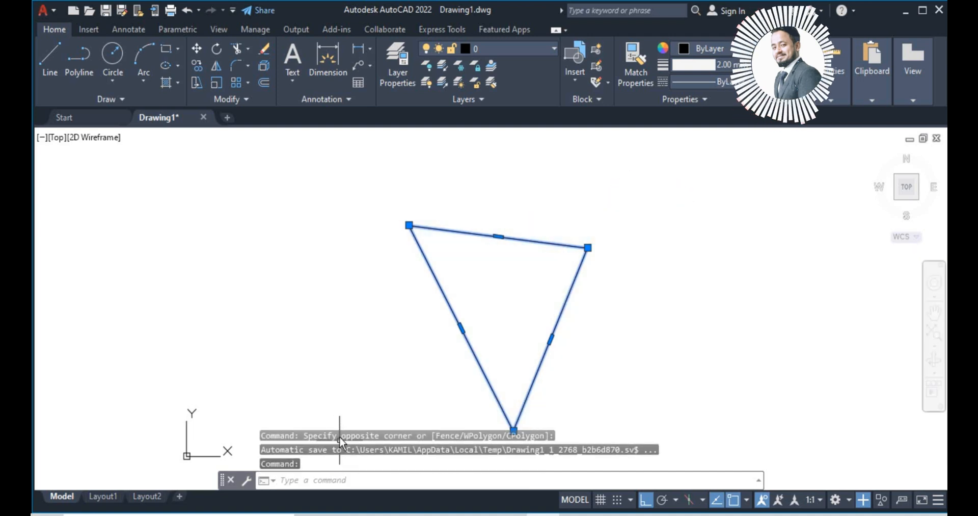
{"action": "key", "text": "Delete"}
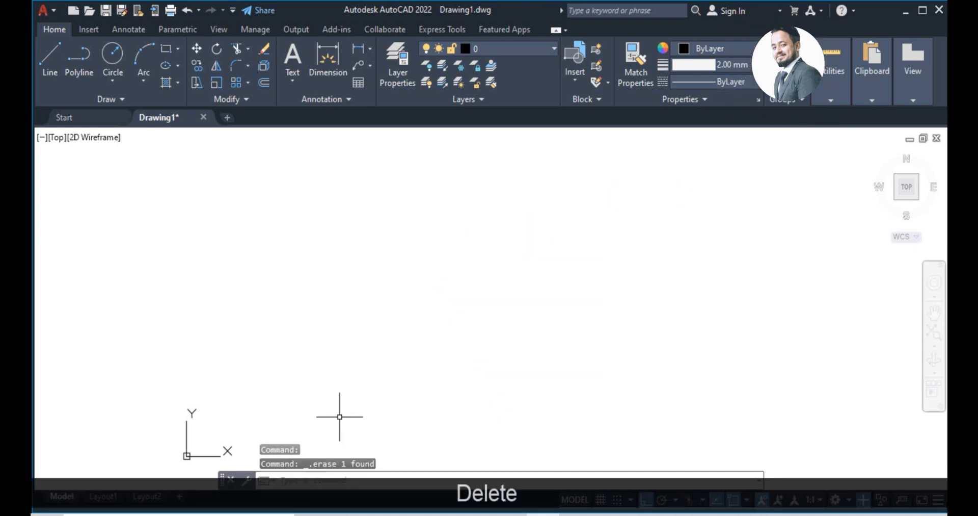